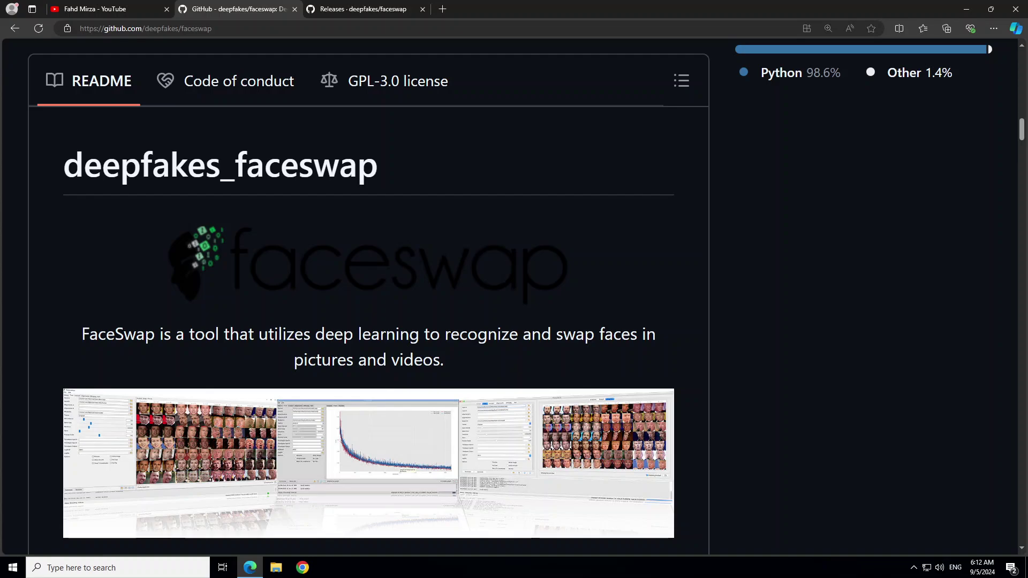
# On the YouTube channel tab, replace the search term 'deep' with 'rope' and search
pyautogui.hotkey('ctrl', '1')
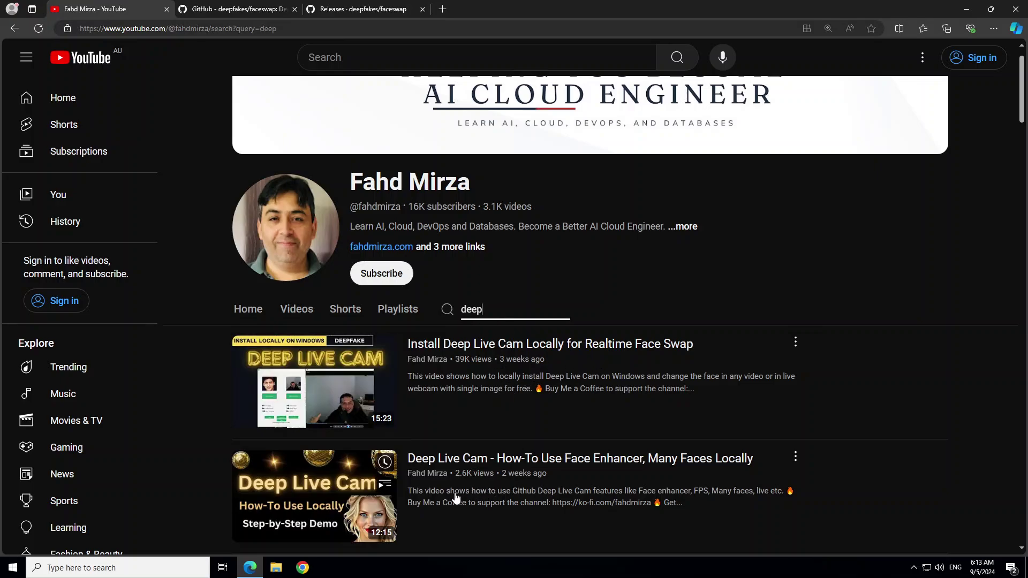
pyautogui.moveTo(391, 507)
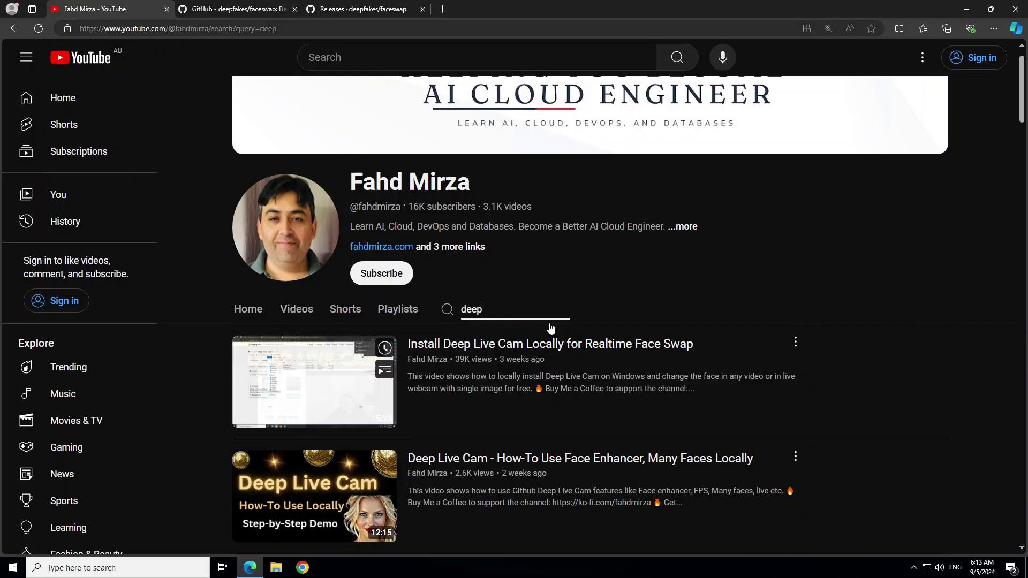
pyautogui.click(498, 307)
pyautogui.moveTo(498, 307); pyautogui.dragTo(444, 310)
pyautogui.write('r')
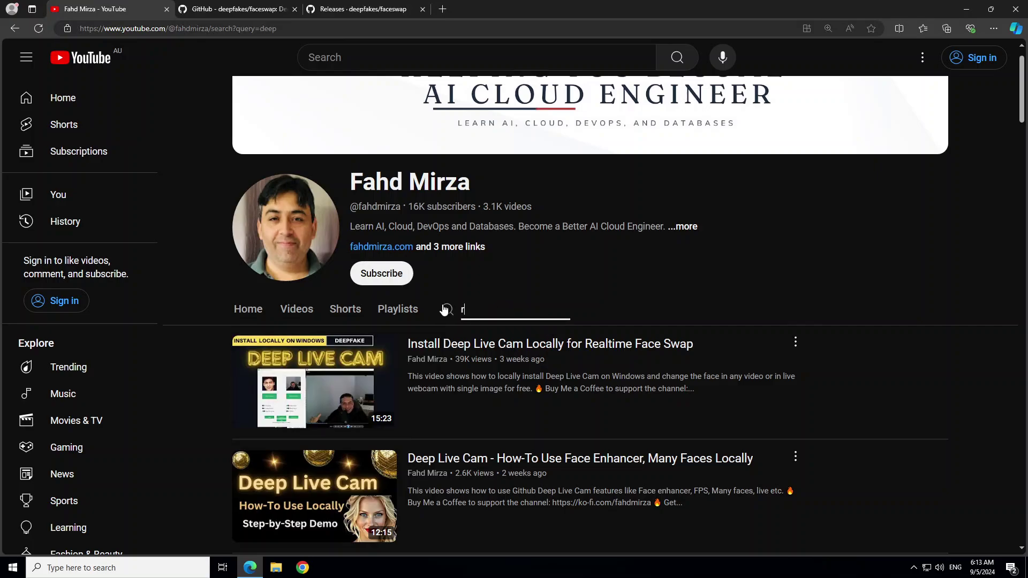
pyautogui.write('ope')
pyautogui.press('Return')
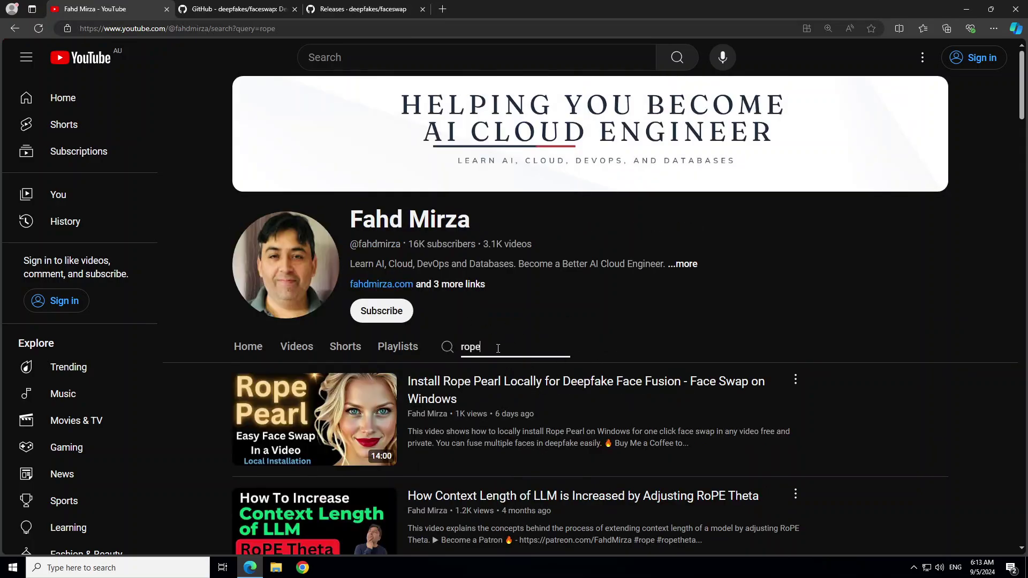
# Search the channel again for 'roop', then return to the faceswap GitHub tab
pyautogui.click(421, 350)
pyautogui.click(448, 349)
pyautogui.write('roop')
pyautogui.press('Return')
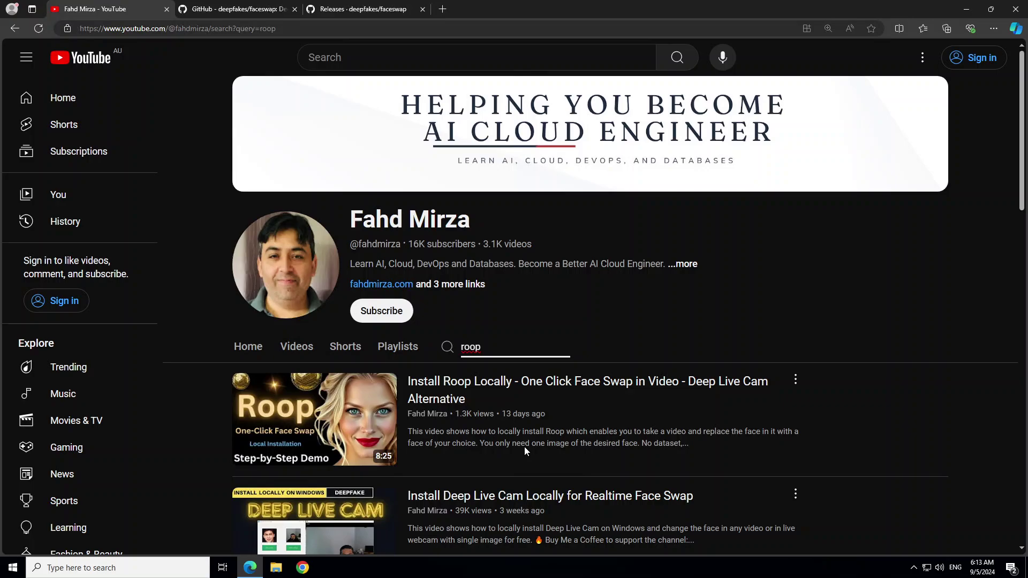
pyautogui.click(243, 10)
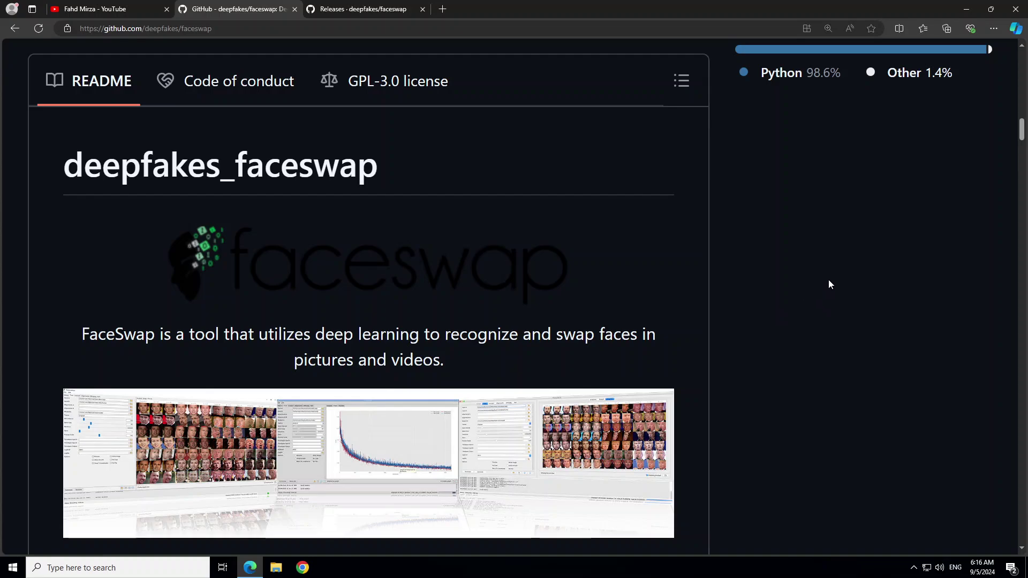
# Open the faceswap Releases page and bring the v2.10.0 release's five assets into view
pyautogui.scroll(5, 854, 285)
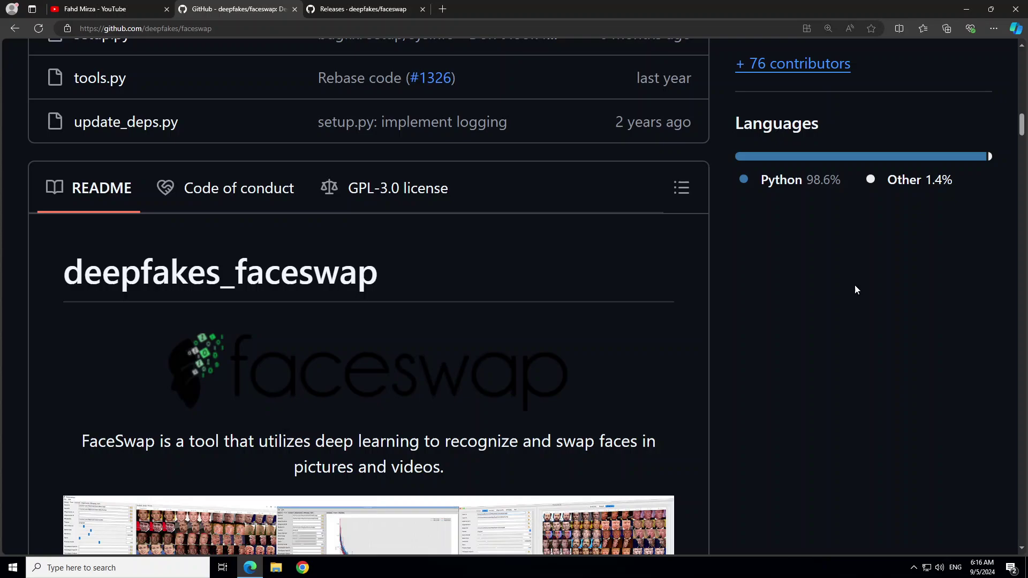
pyautogui.scroll(8, 855, 289)
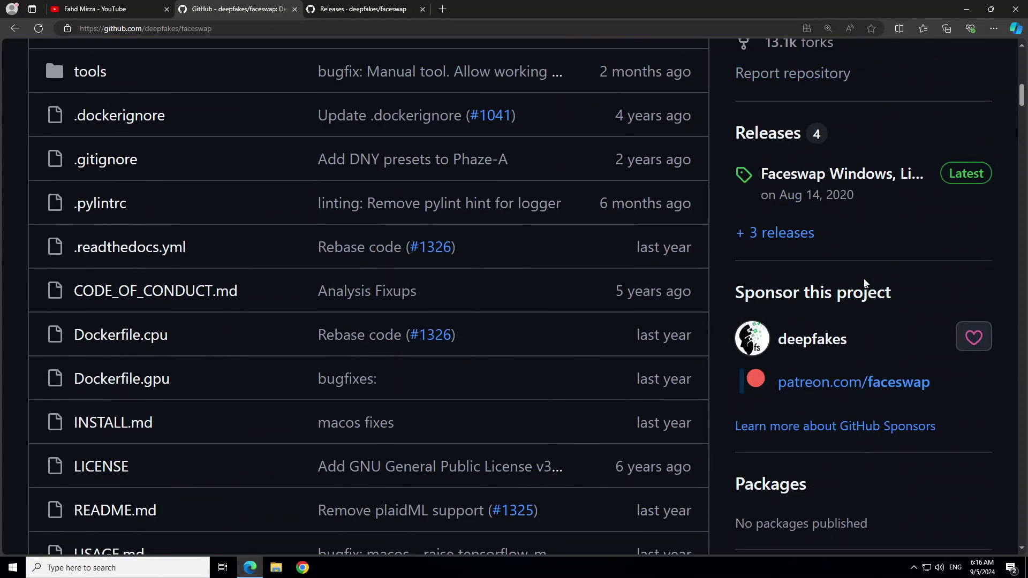
pyautogui.scroll(1, 919, 290)
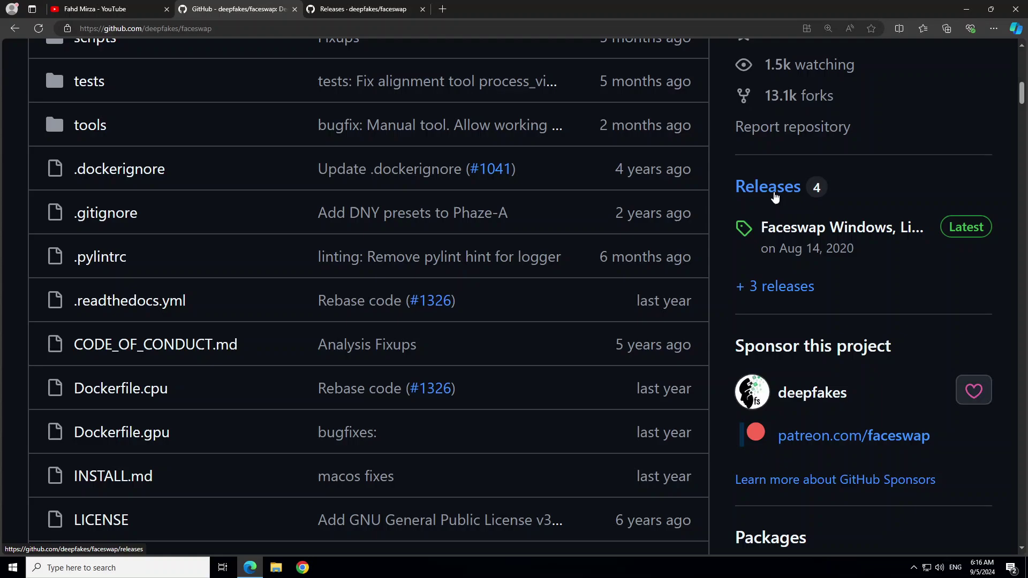
pyautogui.click(379, 11)
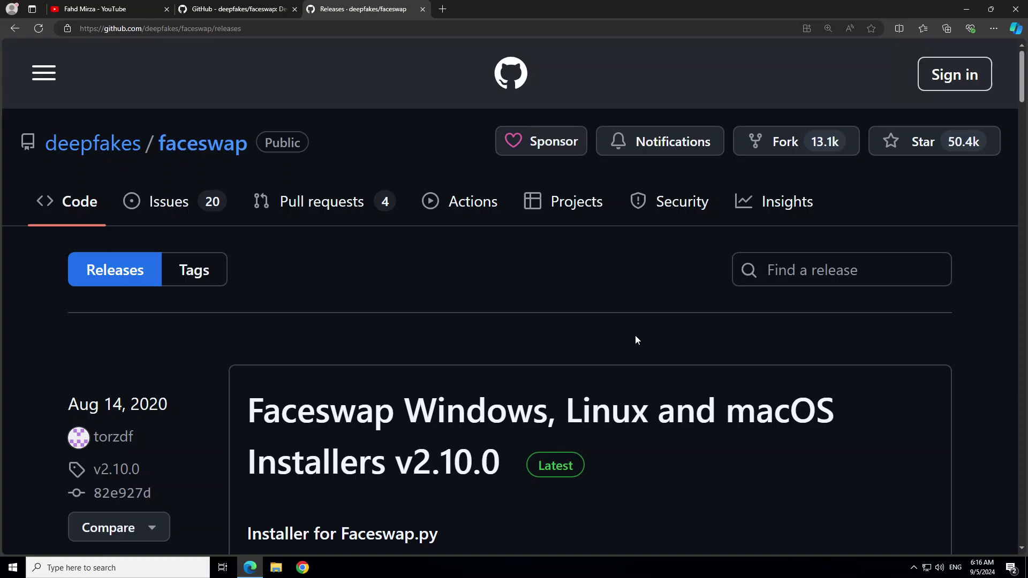
pyautogui.scroll(-10, 636, 340)
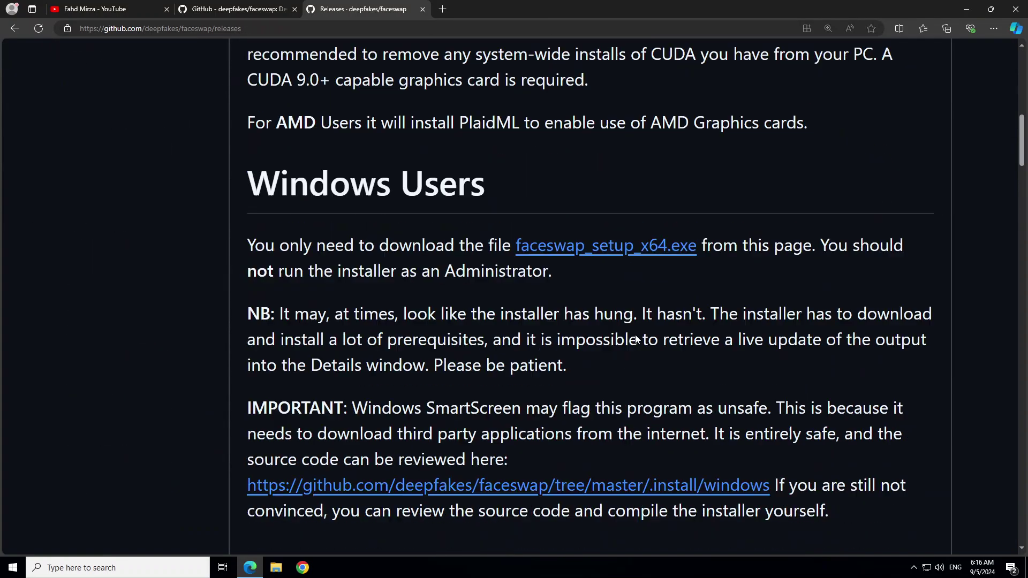
pyautogui.scroll(-15, 636, 340)
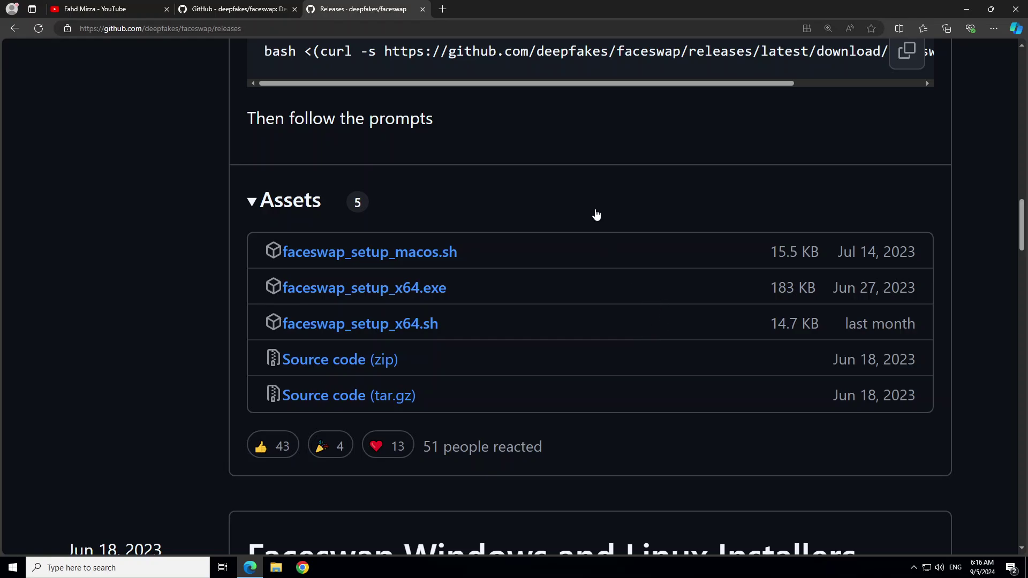
# Collapse the latest release's asset list and scroll down to the v2.2.0 release
pyautogui.rightClick(358, 289)
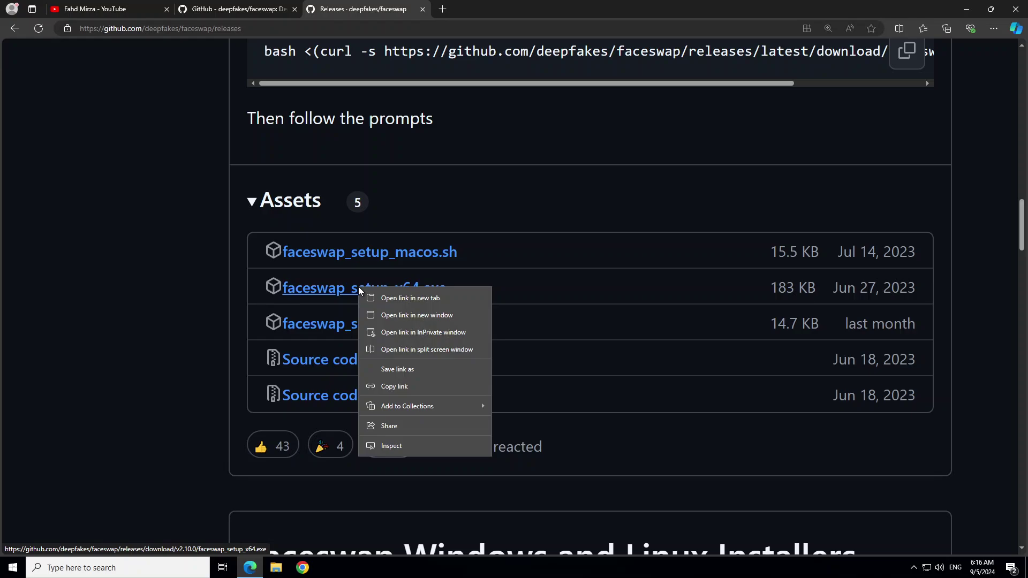
pyautogui.click(520, 203)
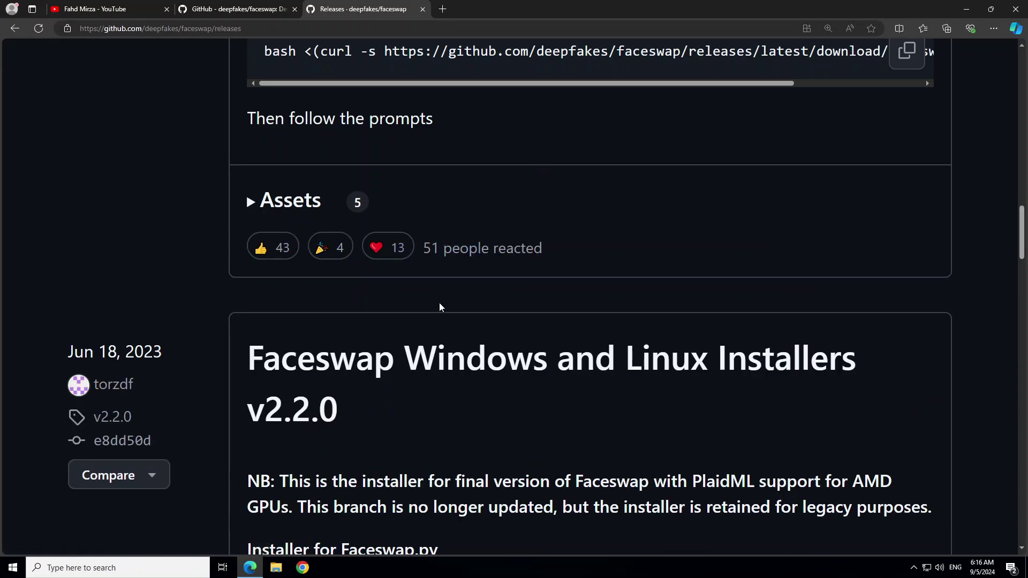
pyautogui.scroll(-4, 514, 339)
pyautogui.scroll(5, 514, 337)
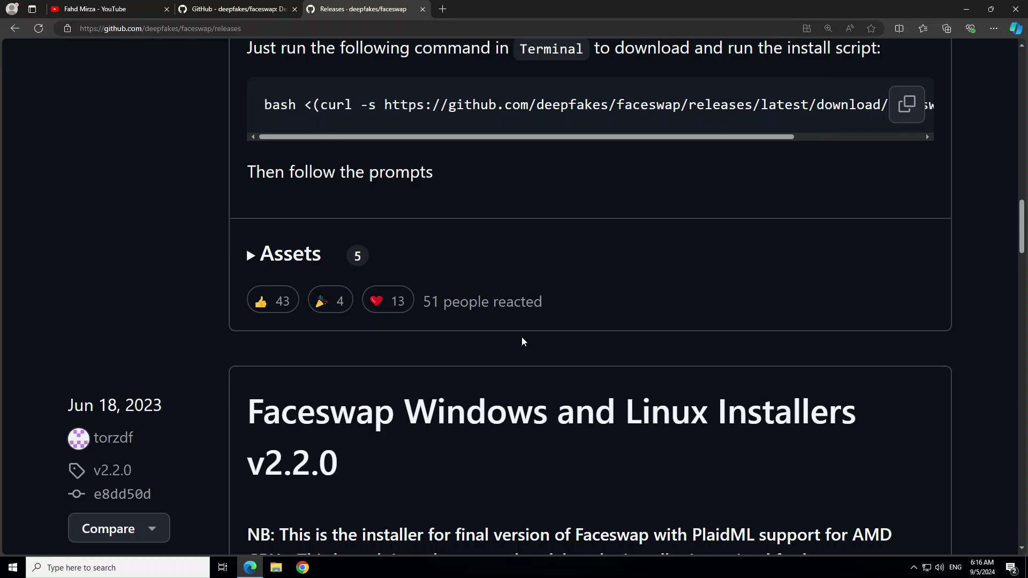
pyautogui.scroll(5, 522, 337)
pyautogui.scroll(-10, 528, 337)
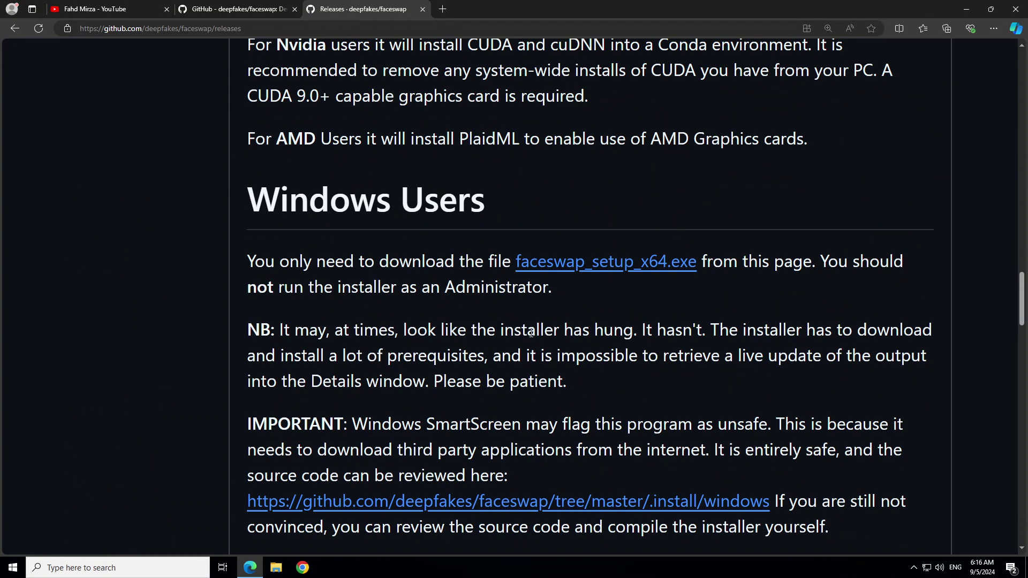
pyautogui.scroll(-5, 532, 331)
pyautogui.scroll(4, 532, 330)
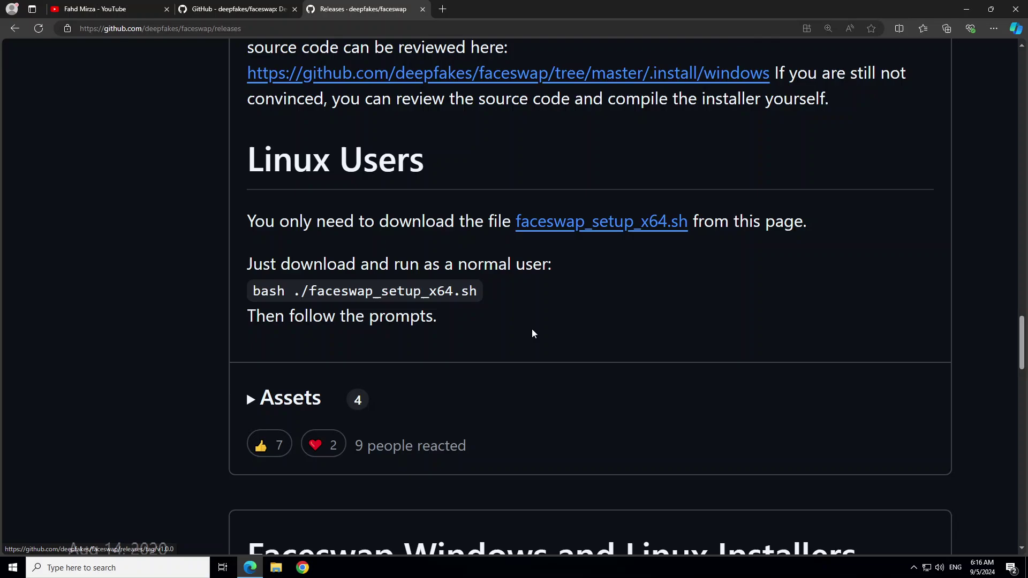
pyautogui.scroll(-6, 531, 330)
pyautogui.scroll(-20, 532, 330)
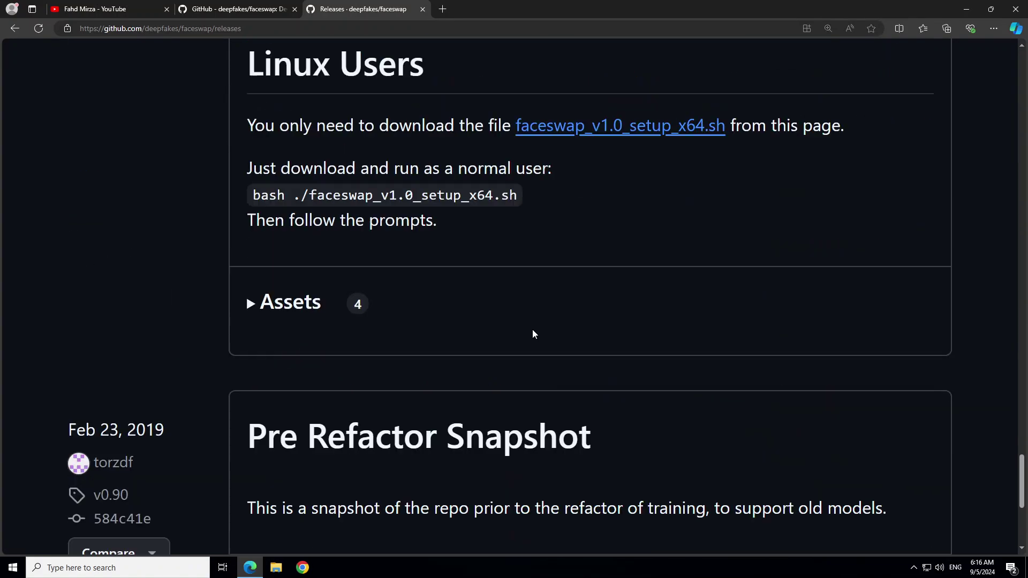
pyautogui.moveTo(1021, 509); pyautogui.dragTo(1021, 369)
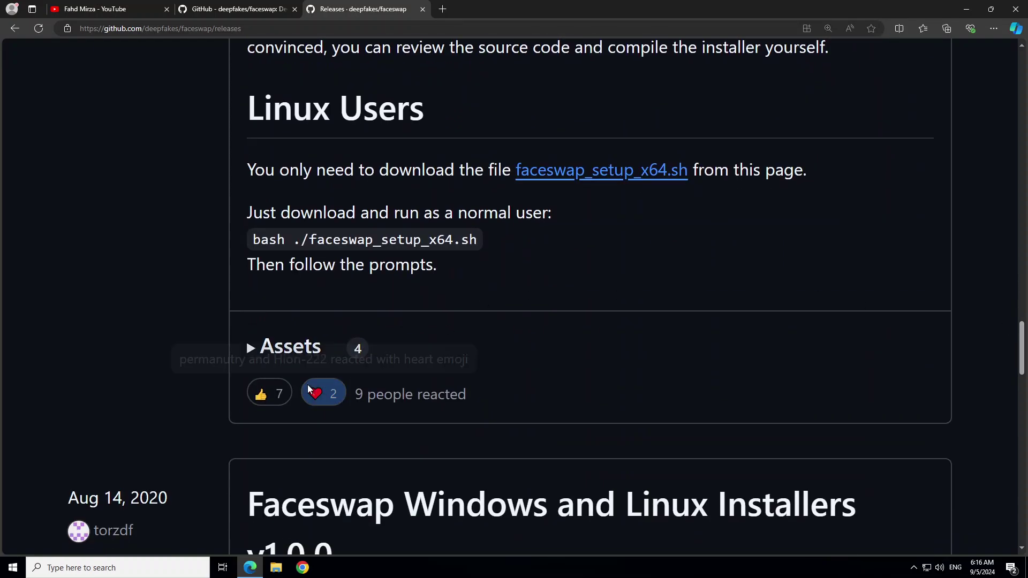
# Expand the v2.2.0 release's Assets so faceswap_setup_x64.exe is listed
pyautogui.click(288, 351)
pyautogui.scroll(-1, 620, 368)
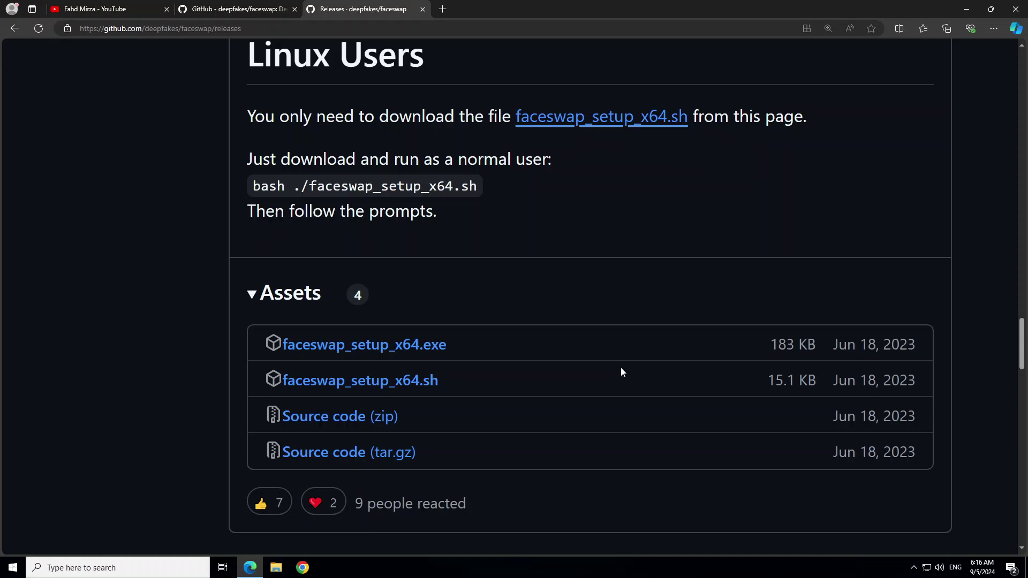
pyautogui.scroll(-2, 621, 368)
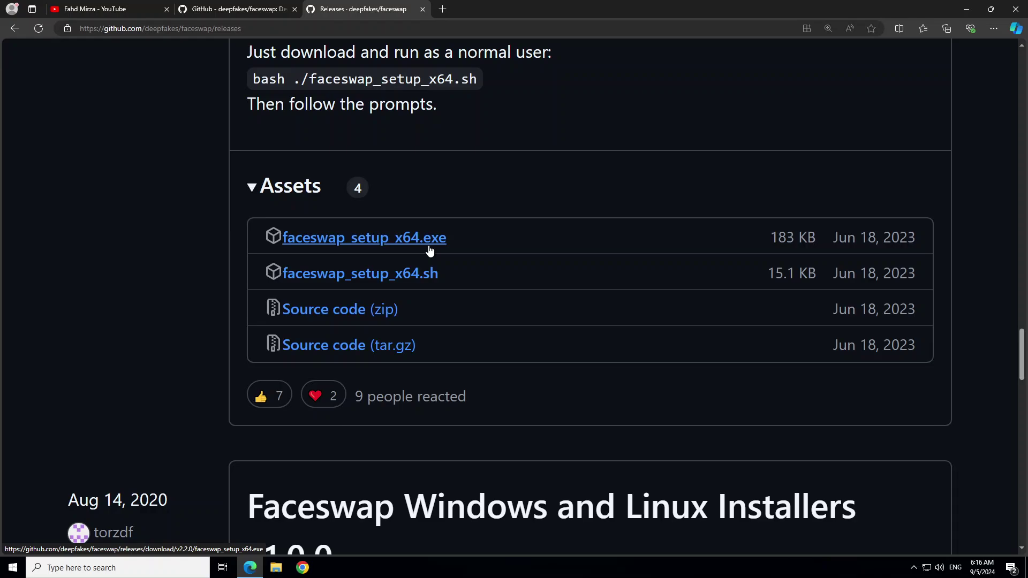
pyautogui.rightClick(389, 237)
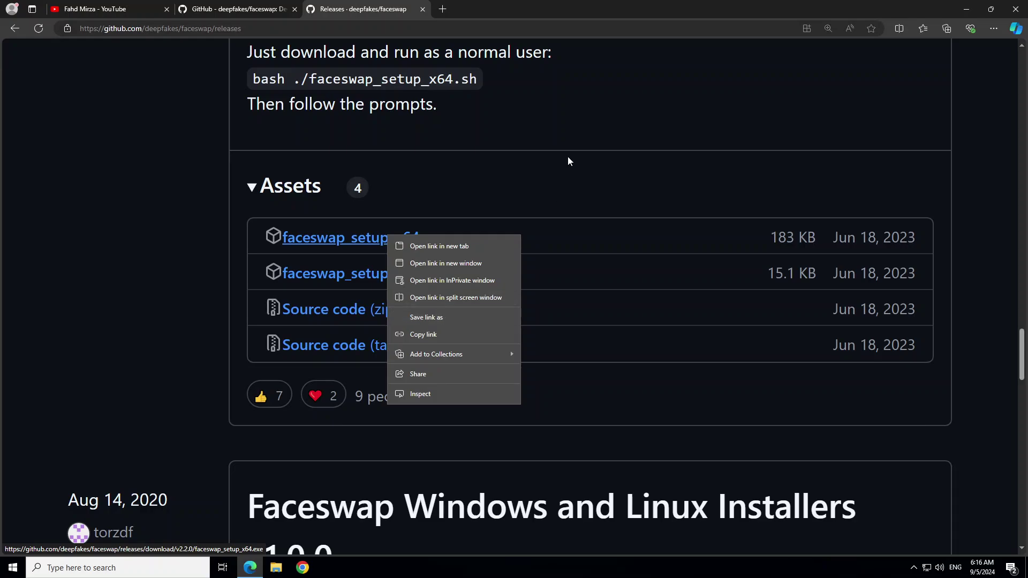
pyautogui.click(560, 182)
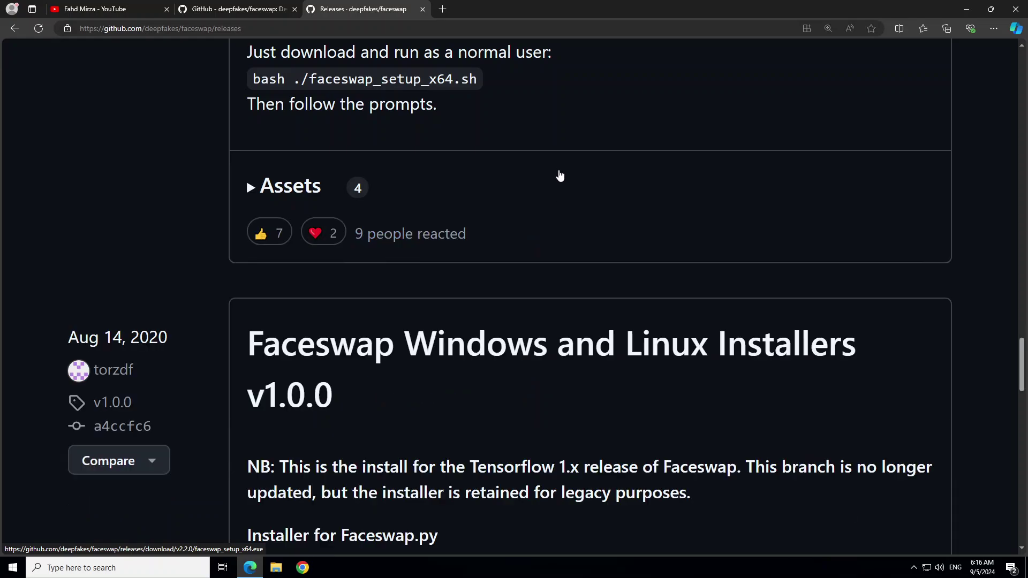
pyautogui.click(310, 196)
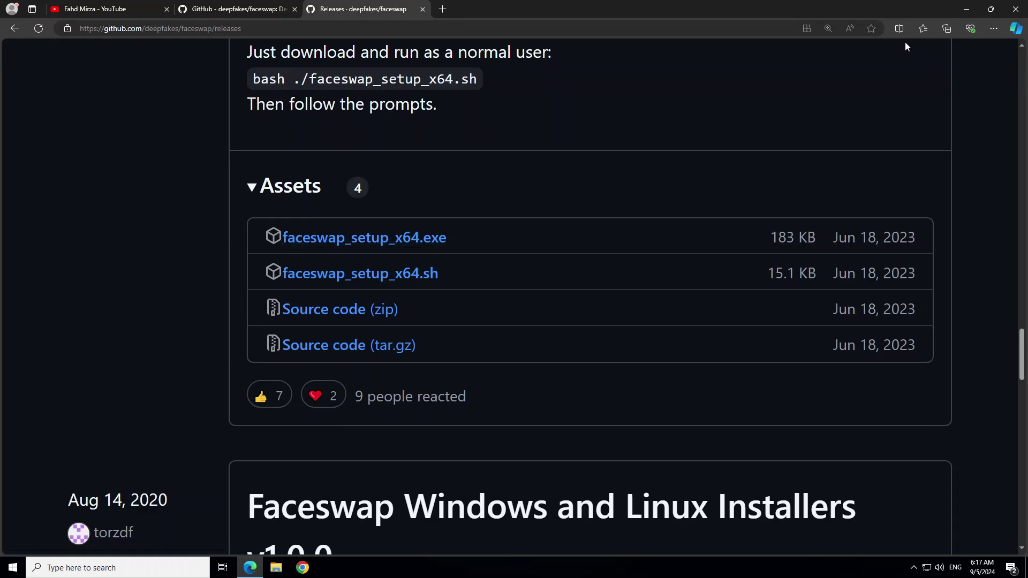
# Save faceswap_setup_x64.exe from the release assets to the Desktop
pyautogui.rightClick(395, 243)
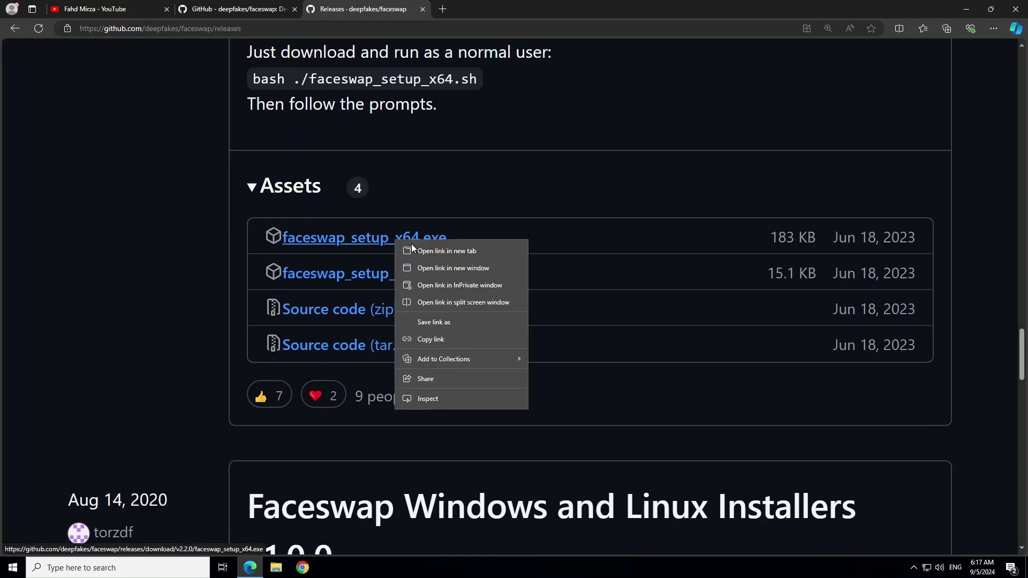
pyautogui.click(433, 328)
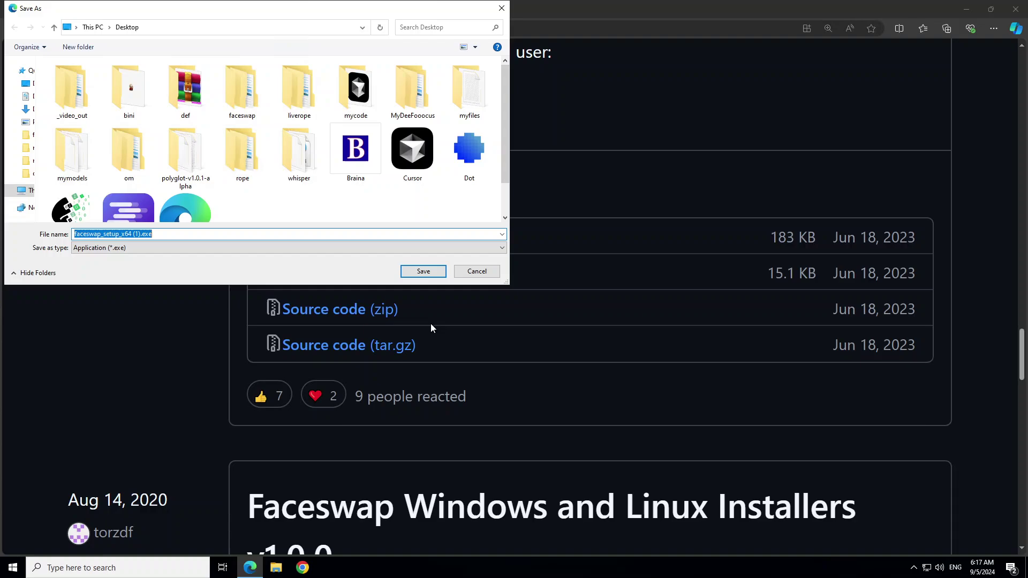
pyautogui.click(413, 274)
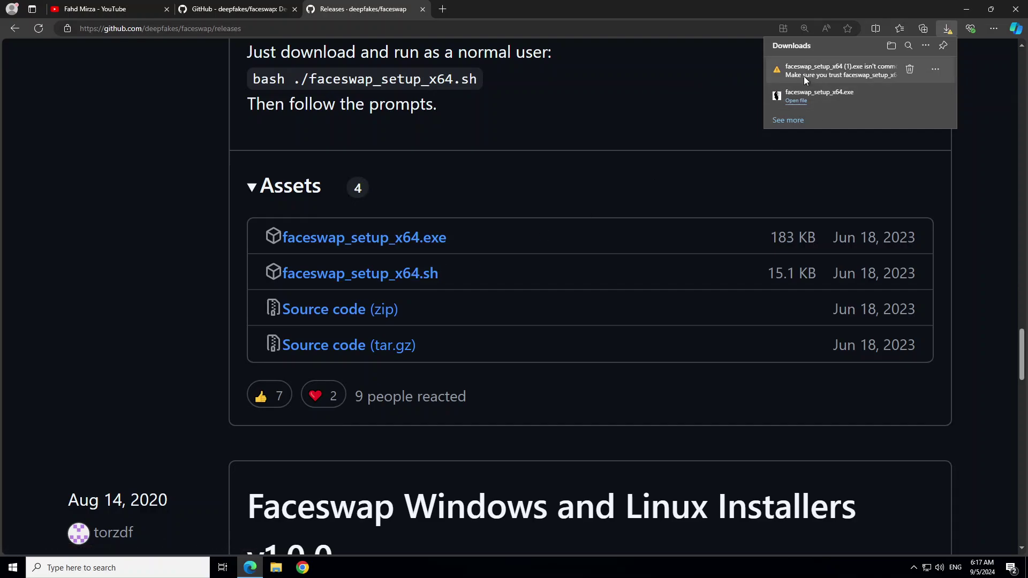
# Keep the SmartScreen-flagged installer download anyway and show it in its Desktop folder
pyautogui.click(932, 69)
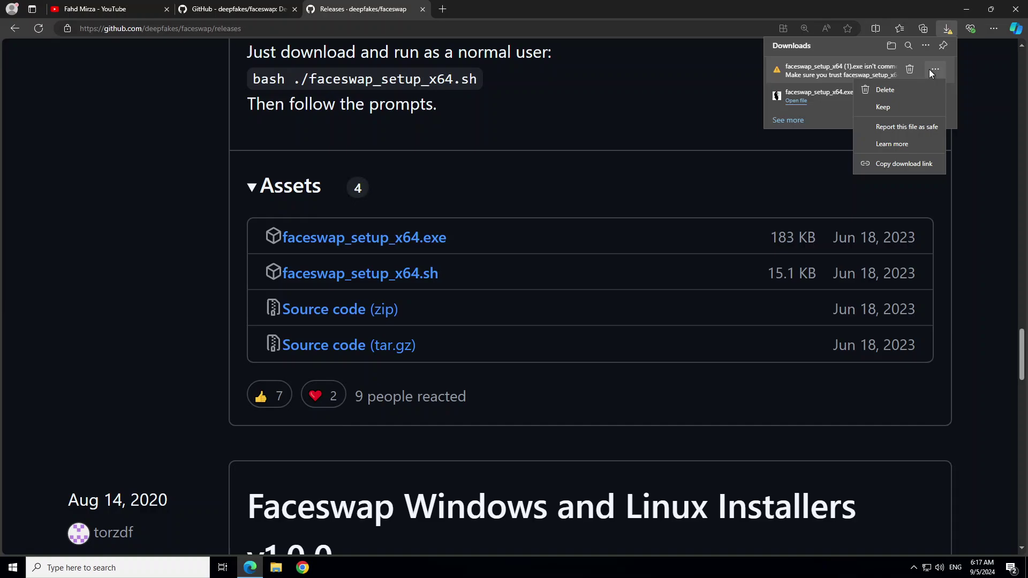
pyautogui.click(892, 107)
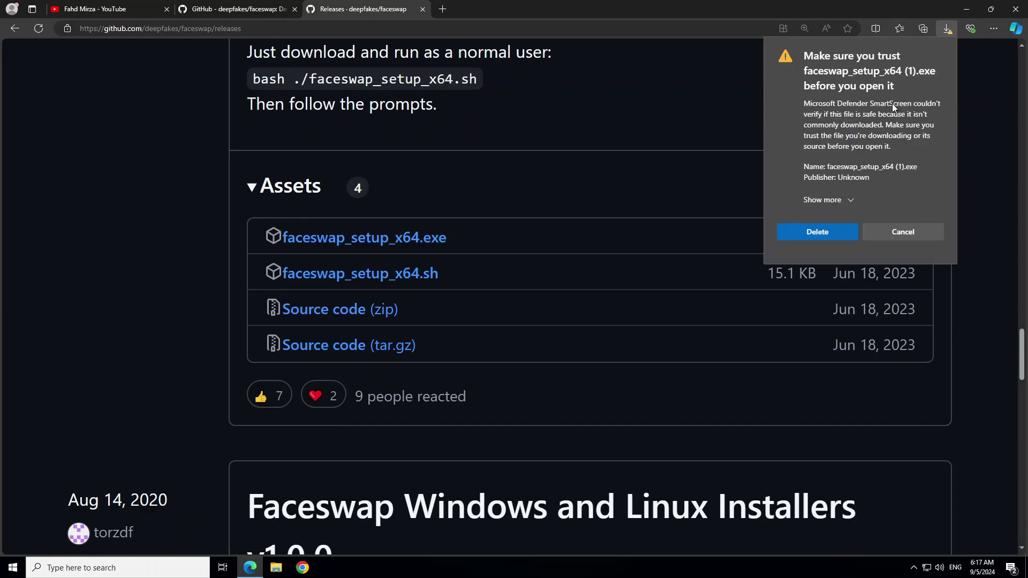
pyautogui.click(827, 200)
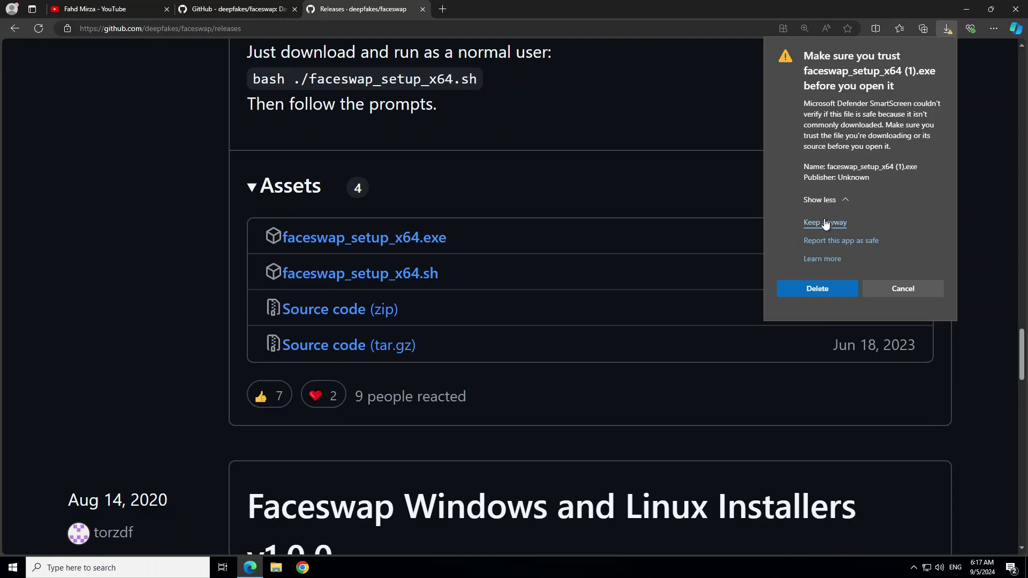
pyautogui.click(823, 220)
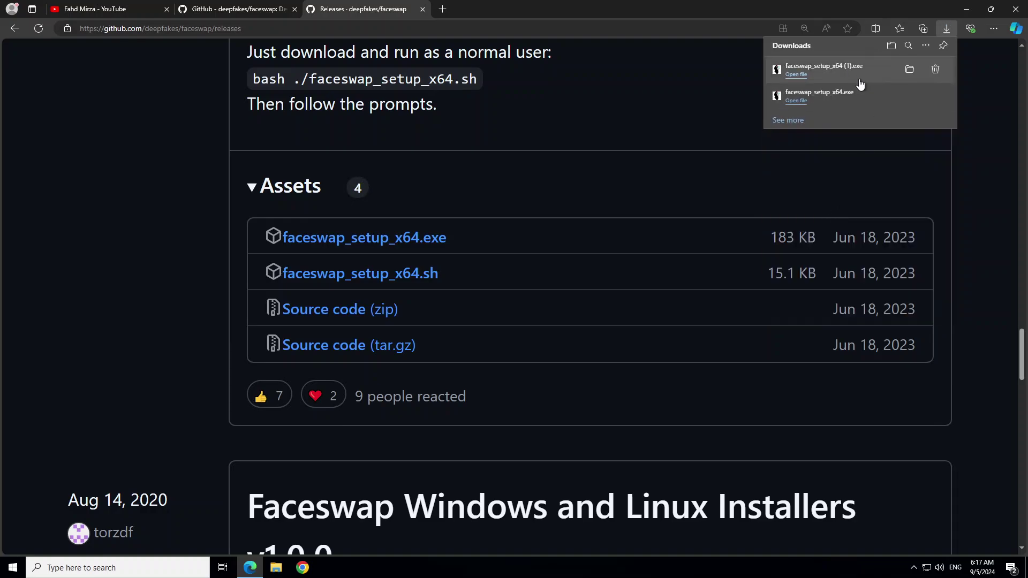
pyautogui.click(915, 95)
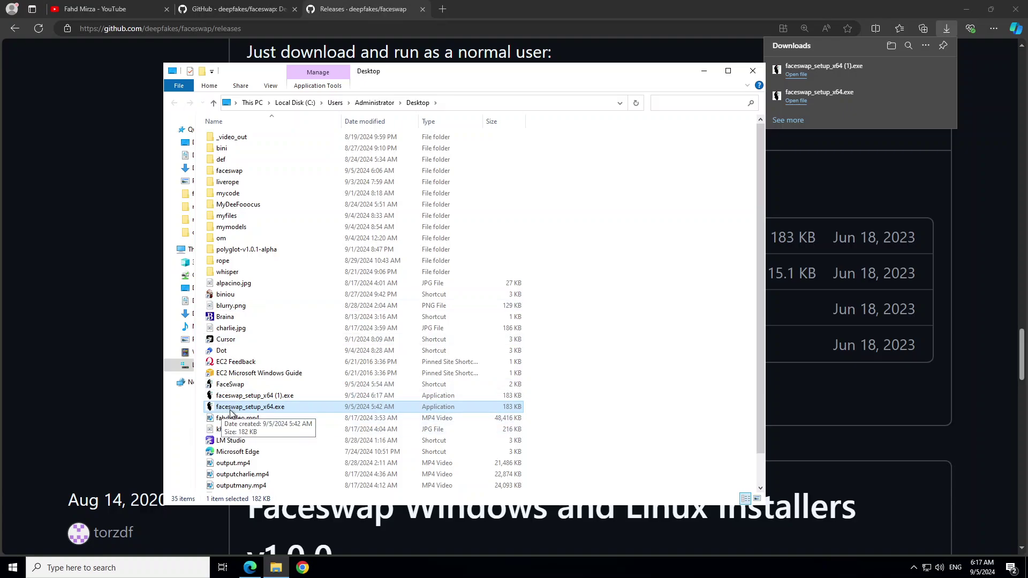
pyautogui.doubleClick(248, 408)
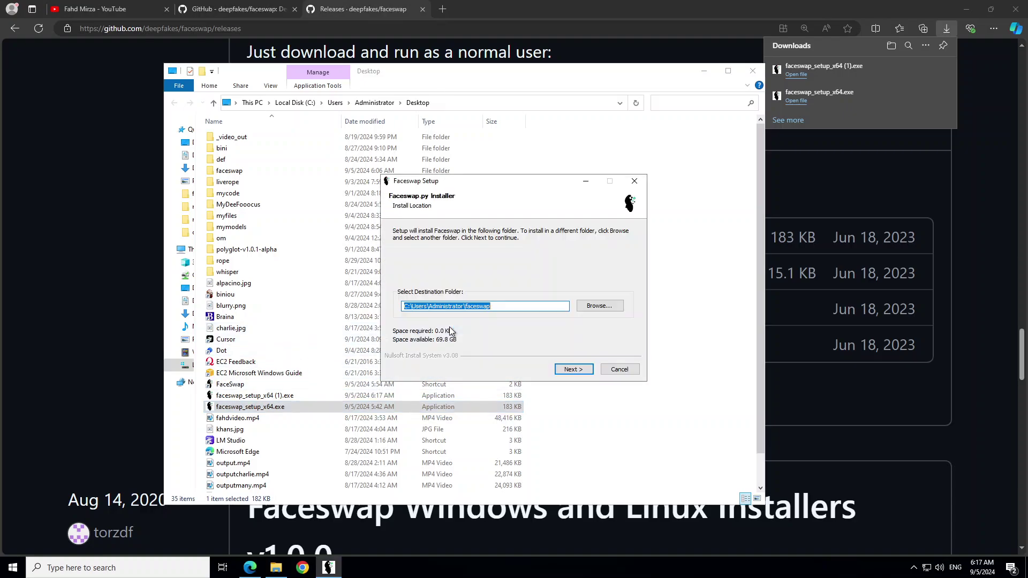
pyautogui.click(567, 370)
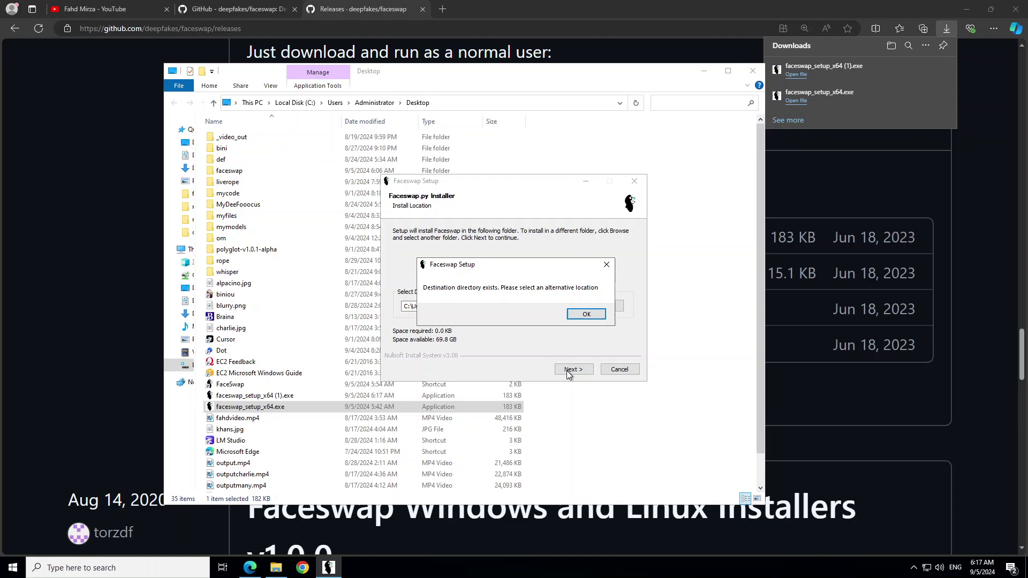
pyautogui.click(580, 314)
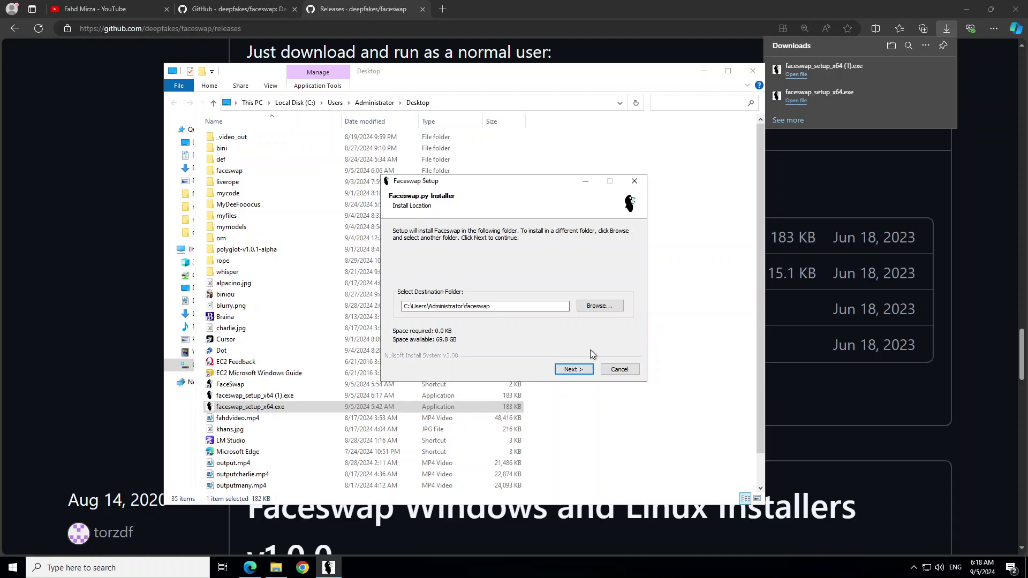
pyautogui.click(623, 371)
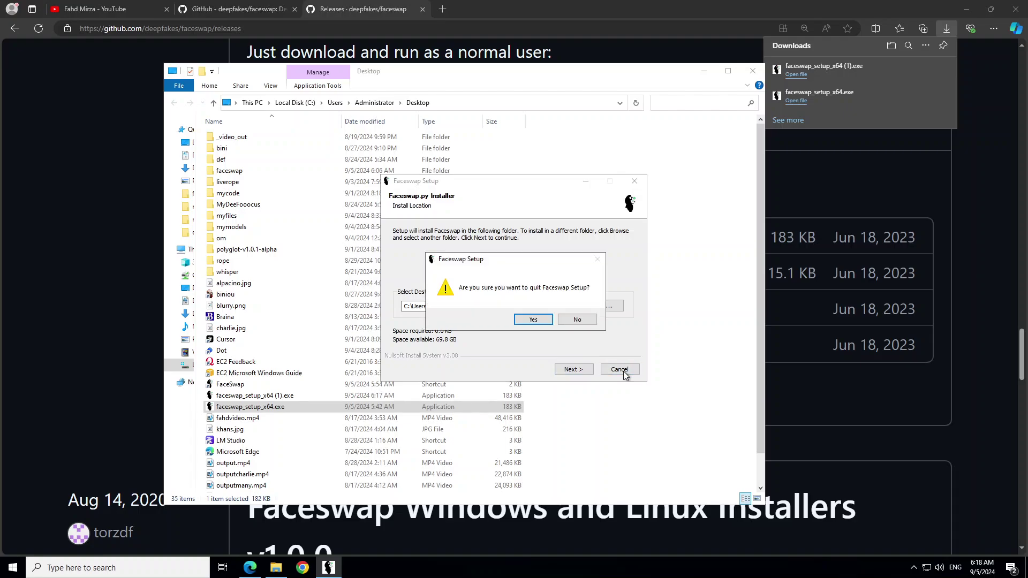
pyautogui.click(583, 320)
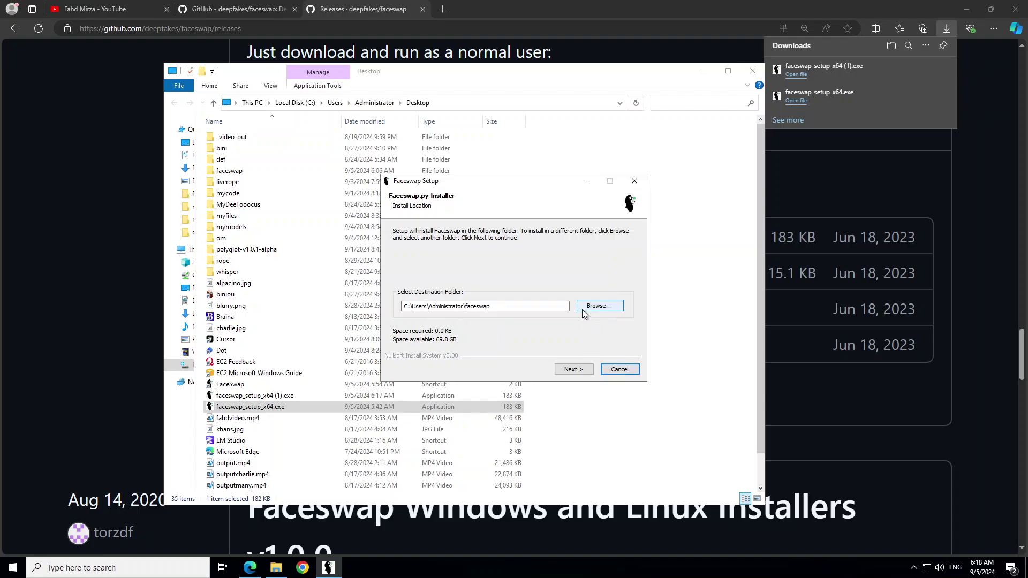
pyautogui.click(634, 185)
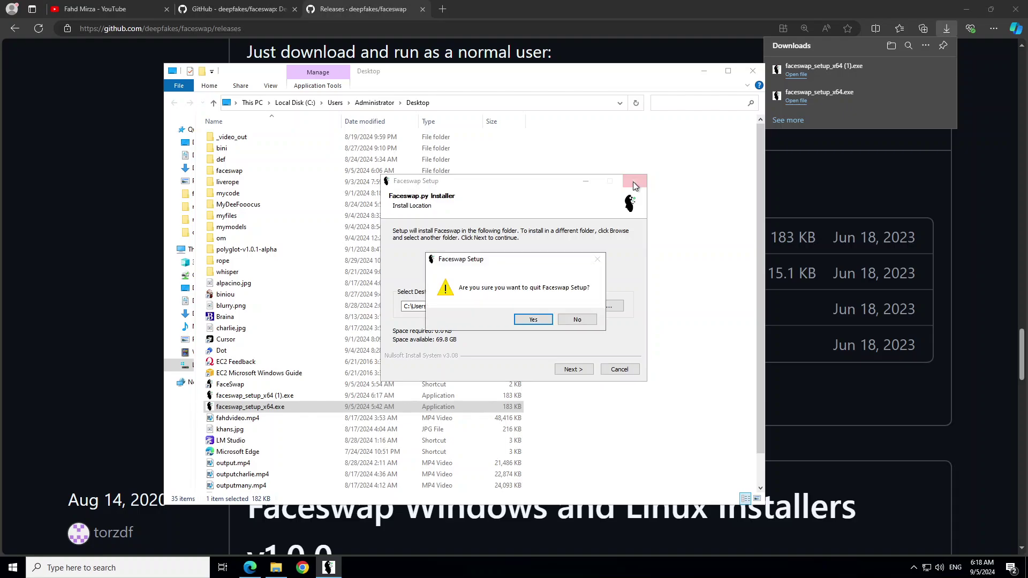
pyautogui.click(534, 319)
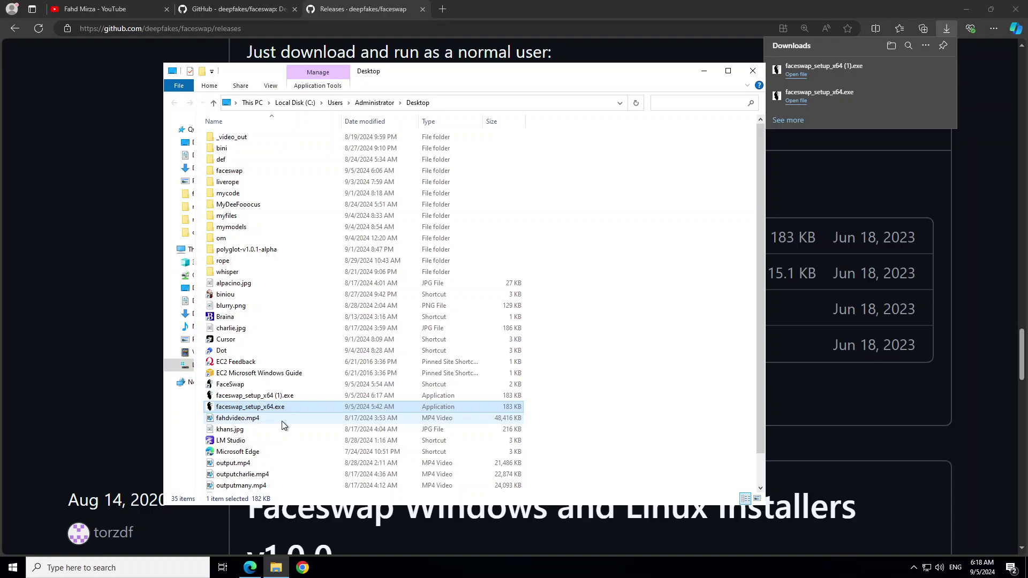
# Run the FaceSwap shortcut on the Desktop to launch Faceswap
pyautogui.click(231, 385)
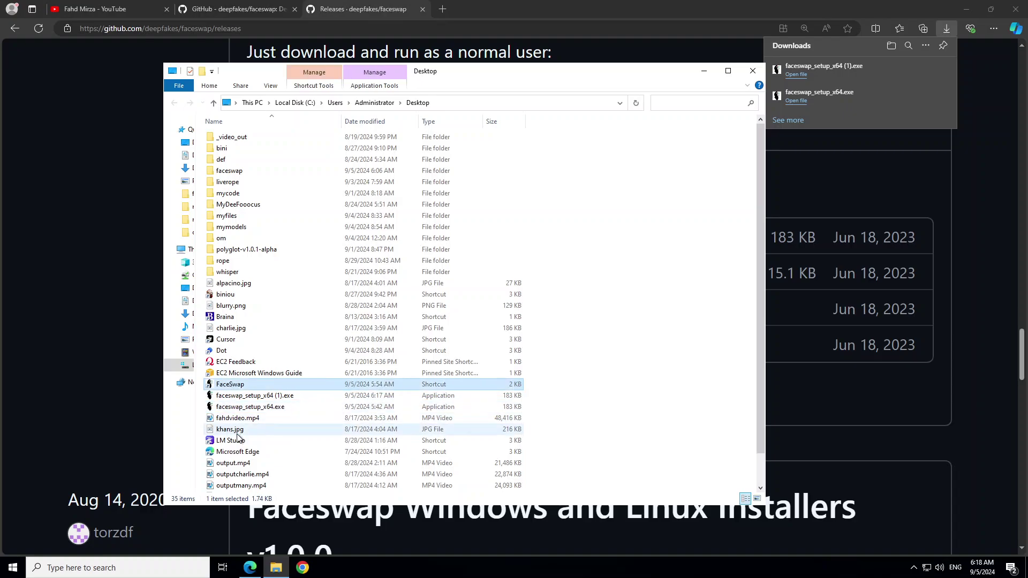
pyautogui.doubleClick(230, 385)
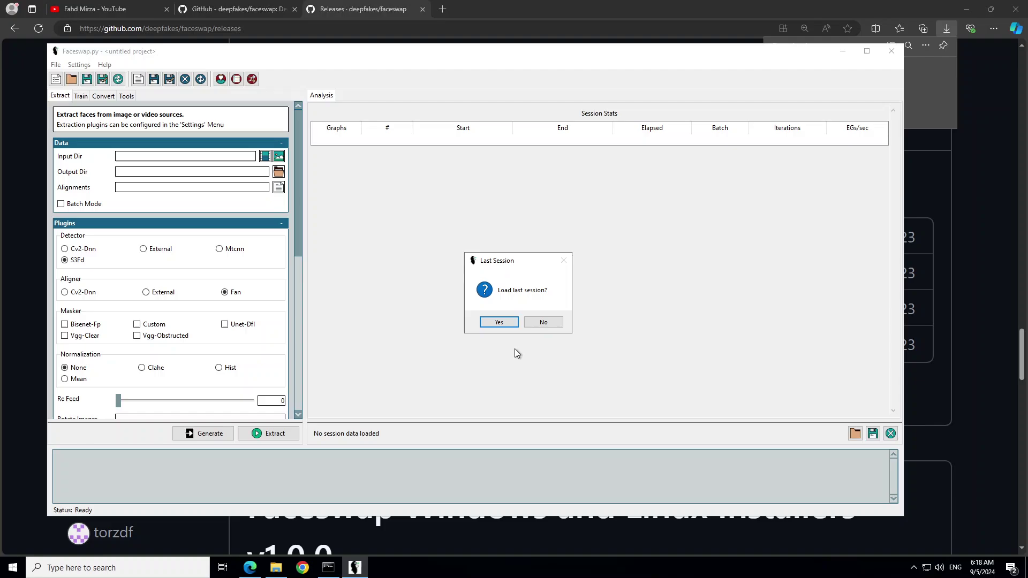
# Decline loading the last session and maximize the Faceswap window
pyautogui.click(541, 322)
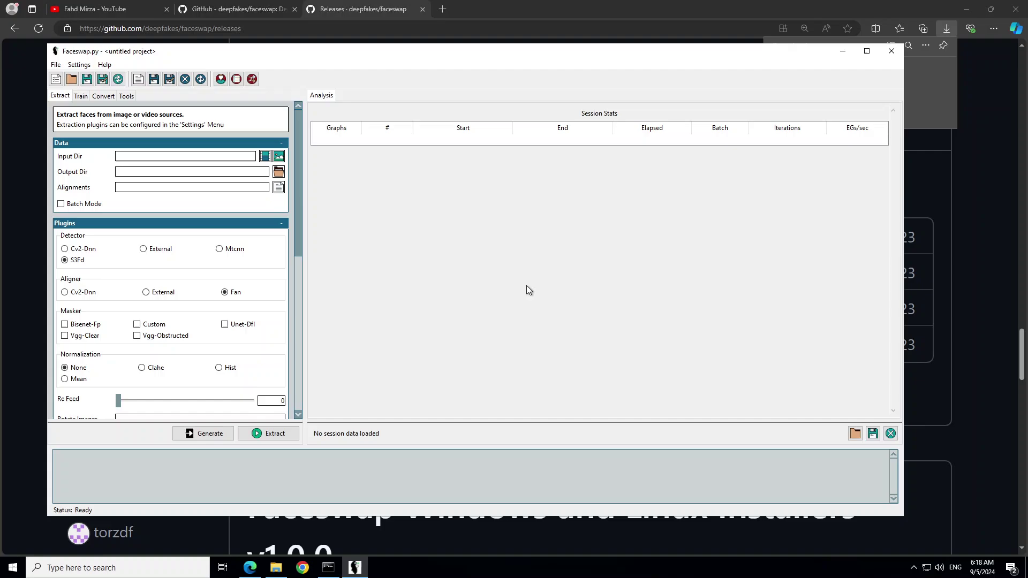
pyautogui.doubleClick(448, 53)
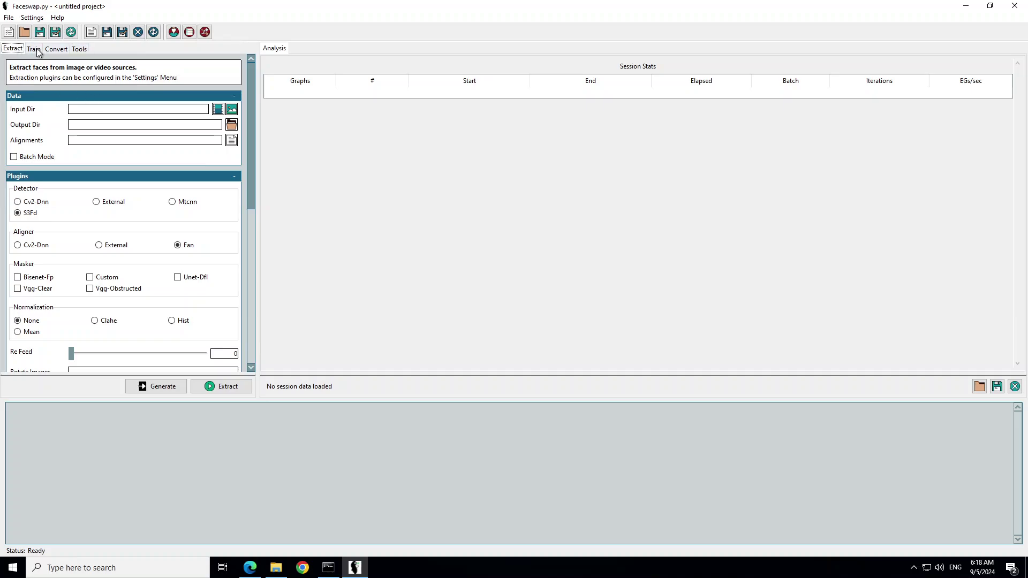
pyautogui.click(54, 50)
pyautogui.click(80, 49)
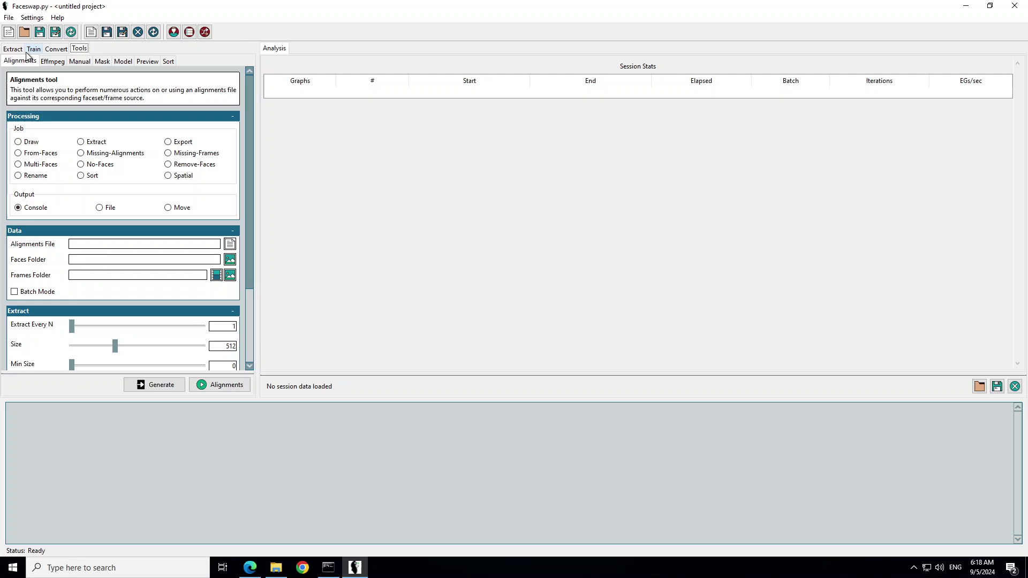
pyautogui.click(13, 49)
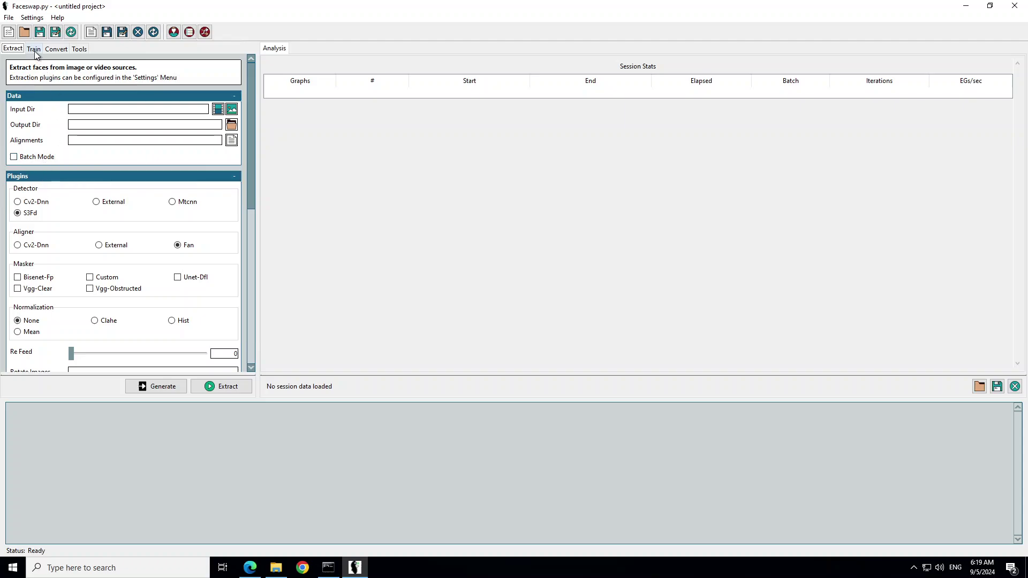
pyautogui.click(56, 50)
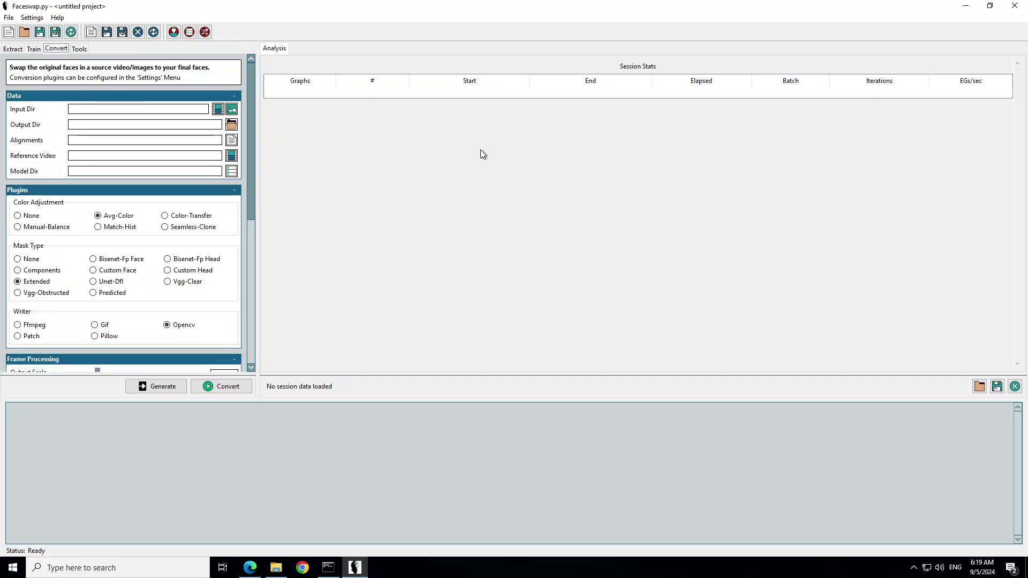
pyautogui.click(15, 52)
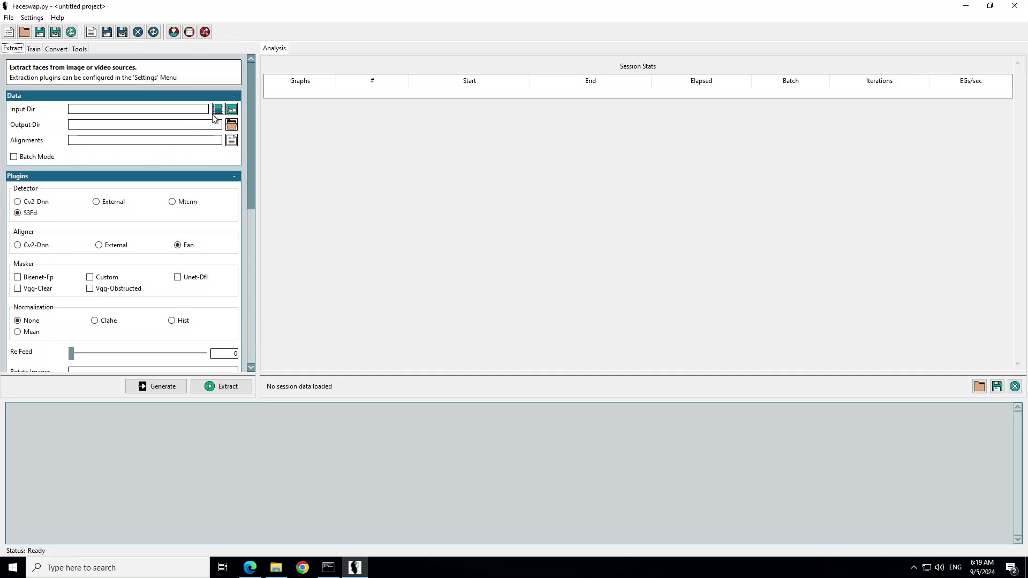
# Set the Extract Input Dir to the Desktop\faceswap\faces folder
pyautogui.click(230, 111)
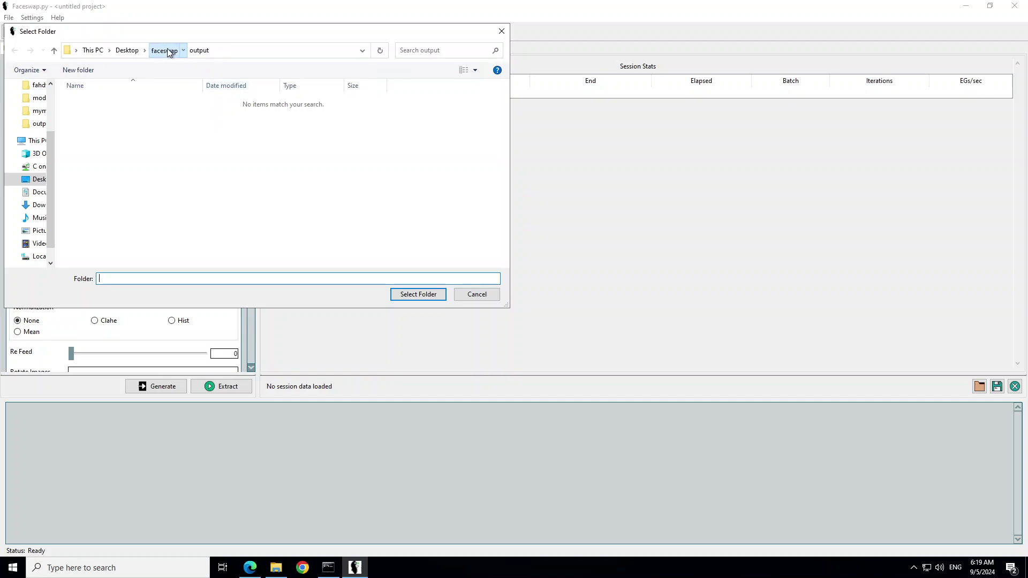
pyautogui.click(165, 49)
pyautogui.doubleClick(112, 103)
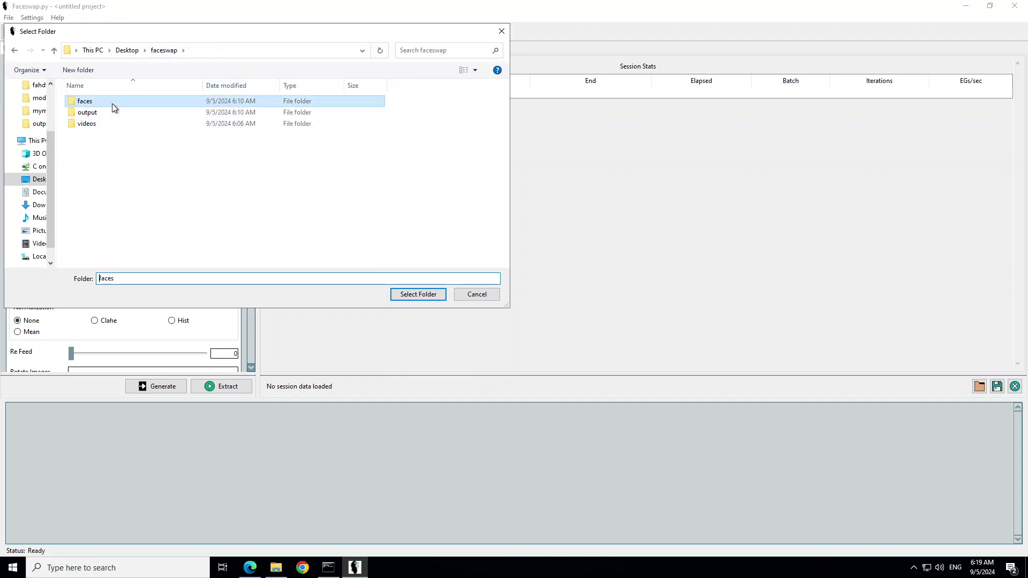
pyautogui.click(431, 286)
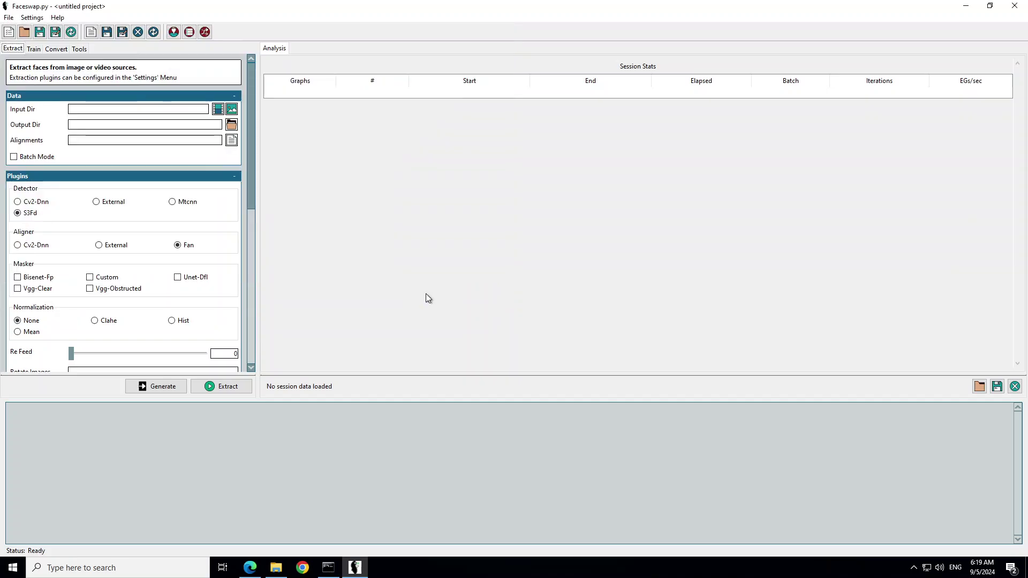
pyautogui.click(276, 568)
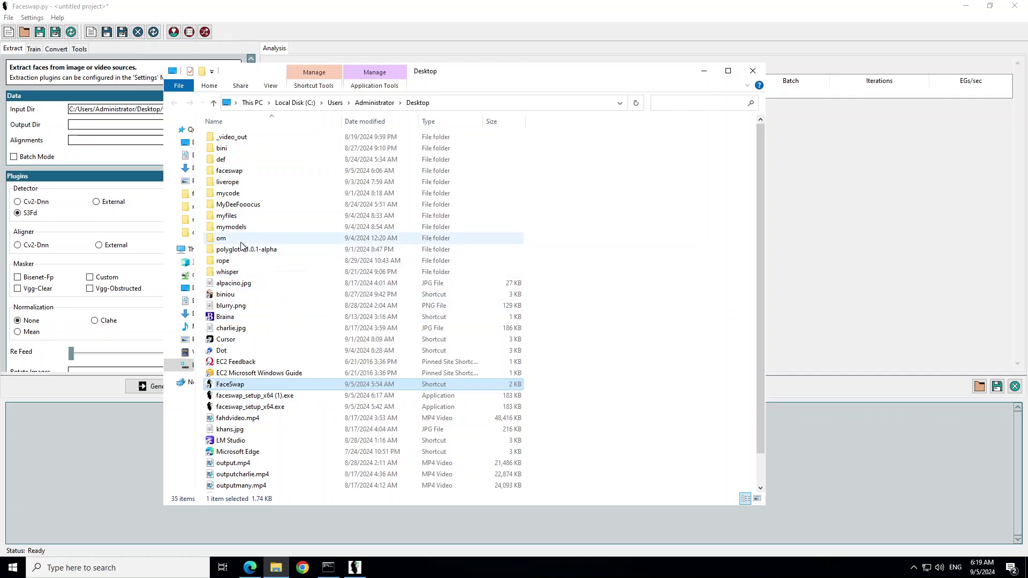
pyautogui.doubleClick(229, 171)
pyautogui.rightClick(224, 172)
pyautogui.click(226, 139)
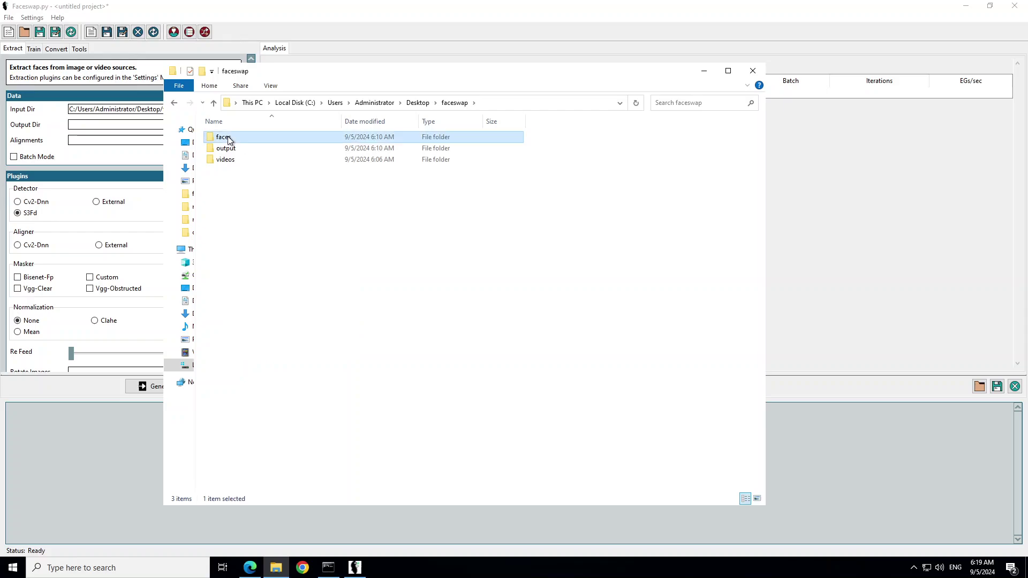
pyautogui.doubleClick(226, 138)
pyautogui.doubleClick(226, 139)
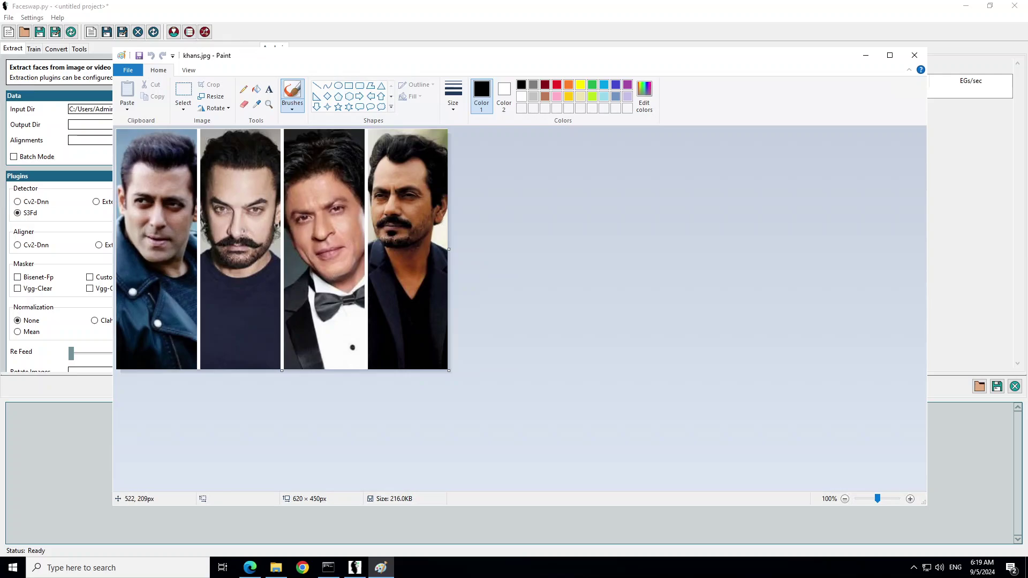
pyautogui.click(914, 55)
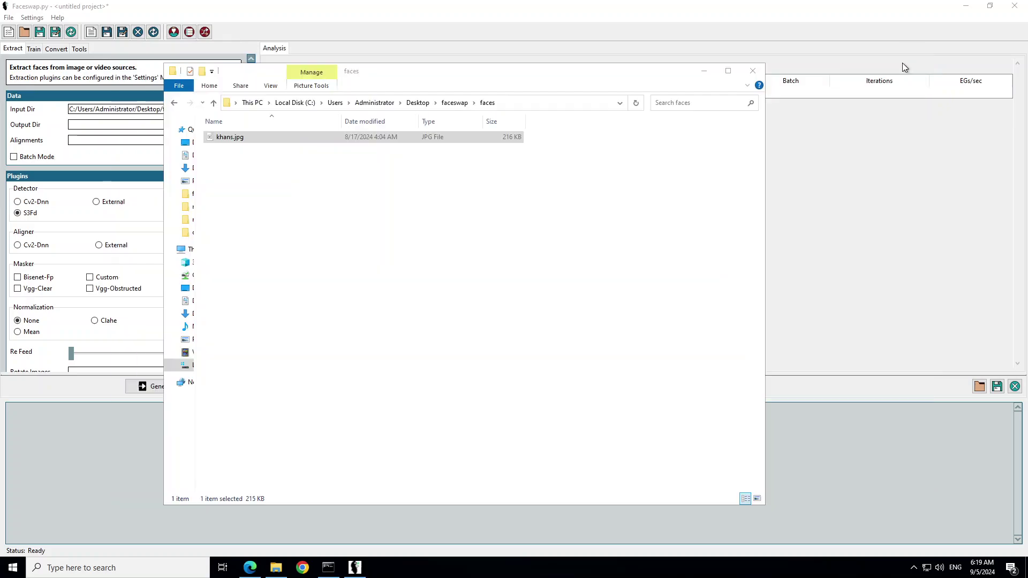
# Set the Output Dir to faceswap\output and run Extract, detecting 4 faces in the photo
pyautogui.click(703, 72)
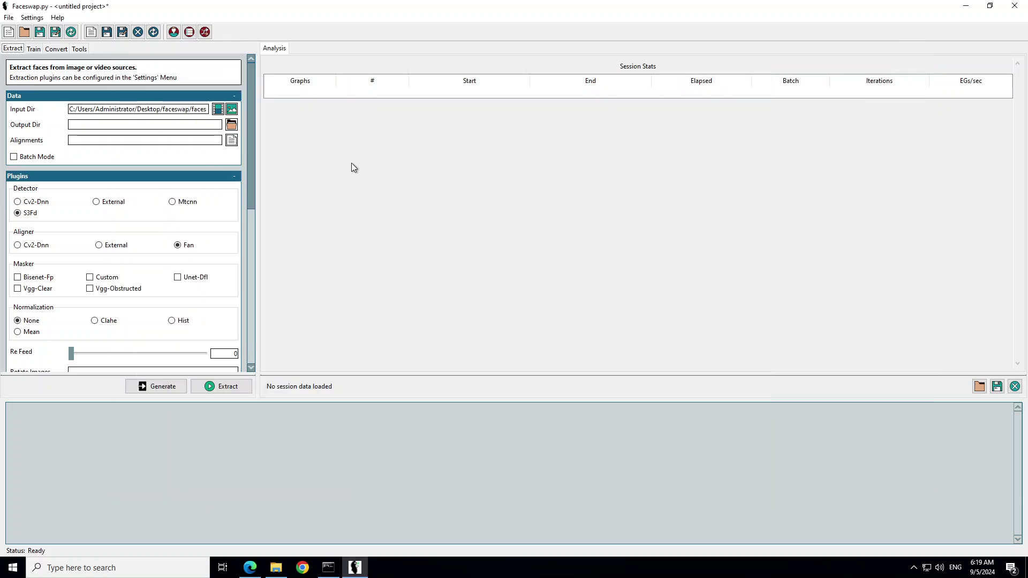
pyautogui.click(230, 126)
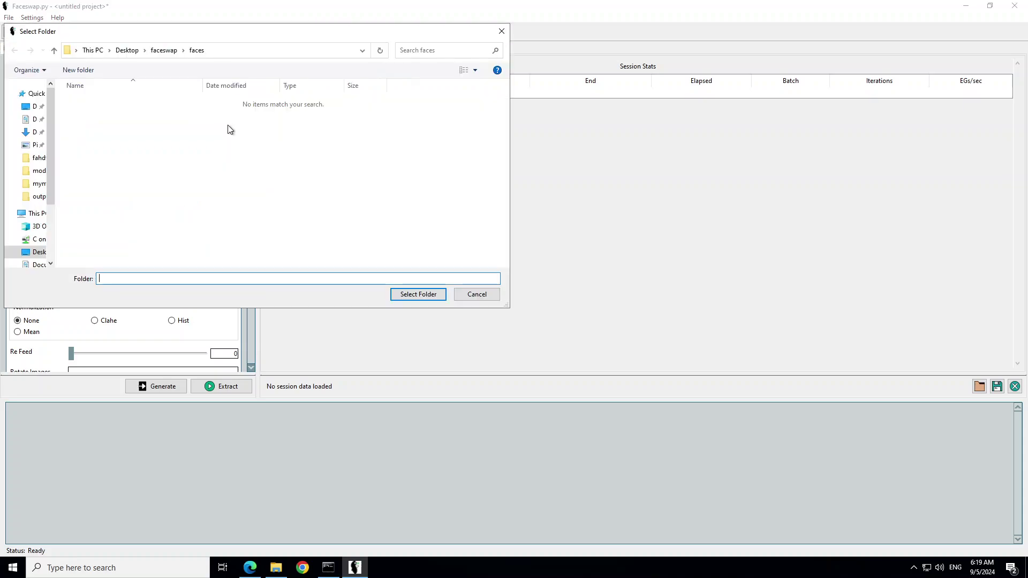
pyautogui.click(166, 52)
pyautogui.doubleClick(104, 113)
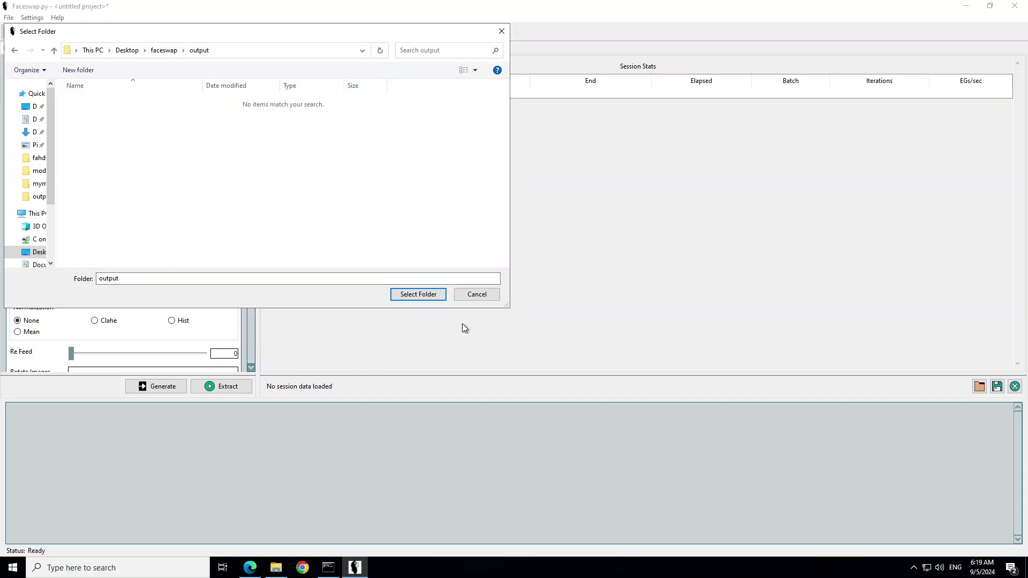
pyautogui.click(421, 295)
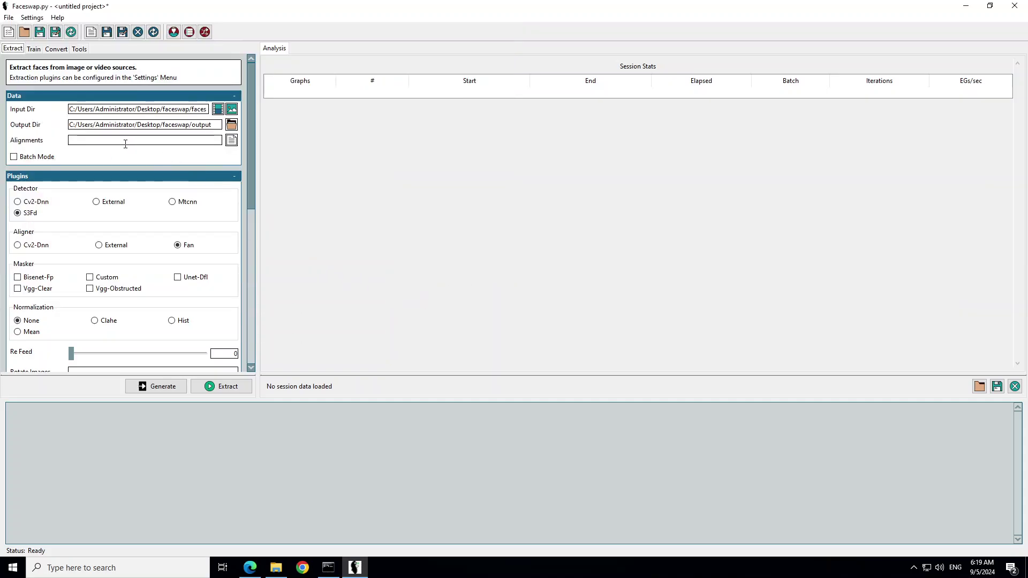
pyautogui.click(220, 387)
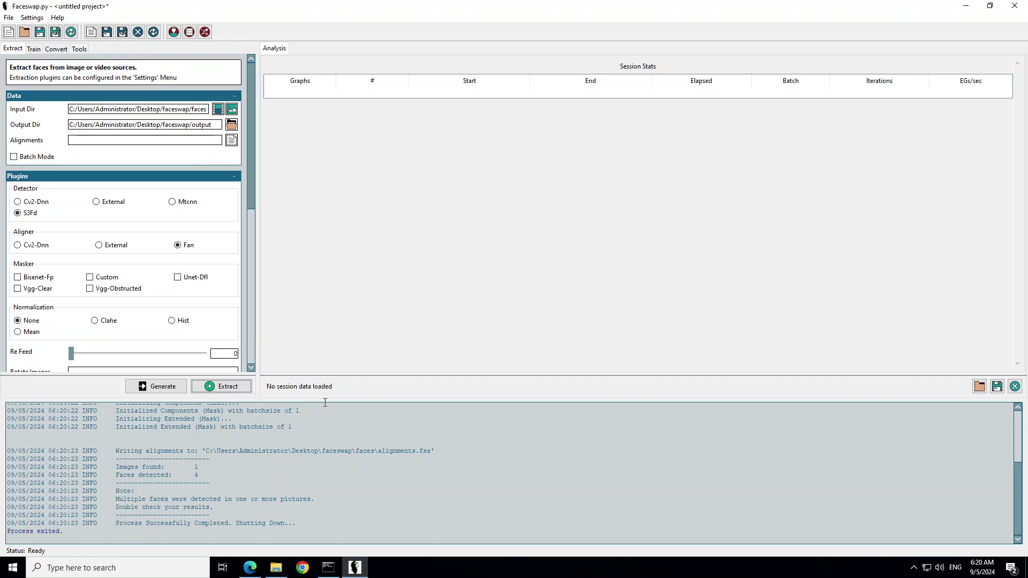
# Open faceswap\output in File Explorer and preview khans_0.png, khans_1.png and khans_2.png
pyautogui.click(276, 567)
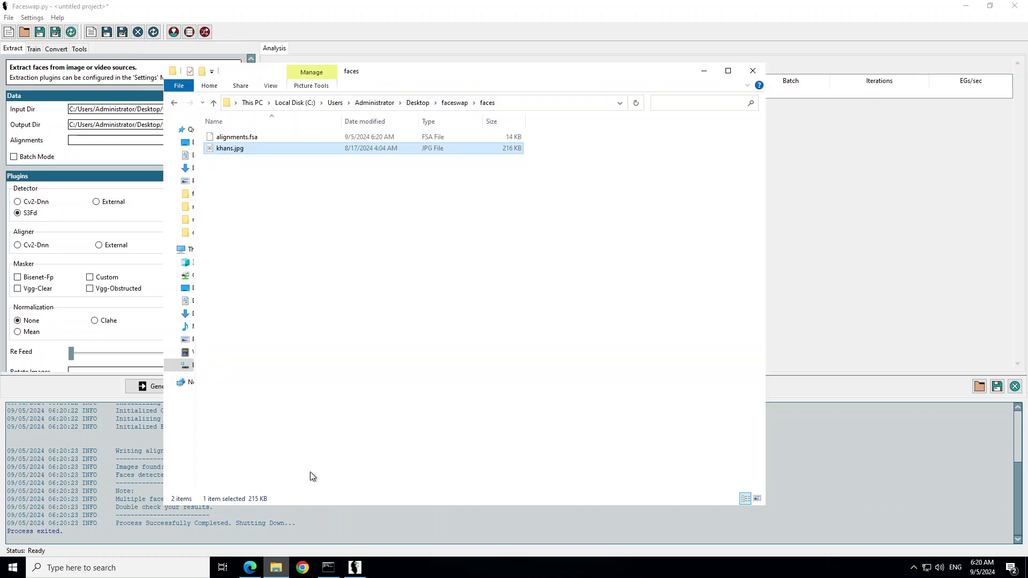
pyautogui.click(455, 102)
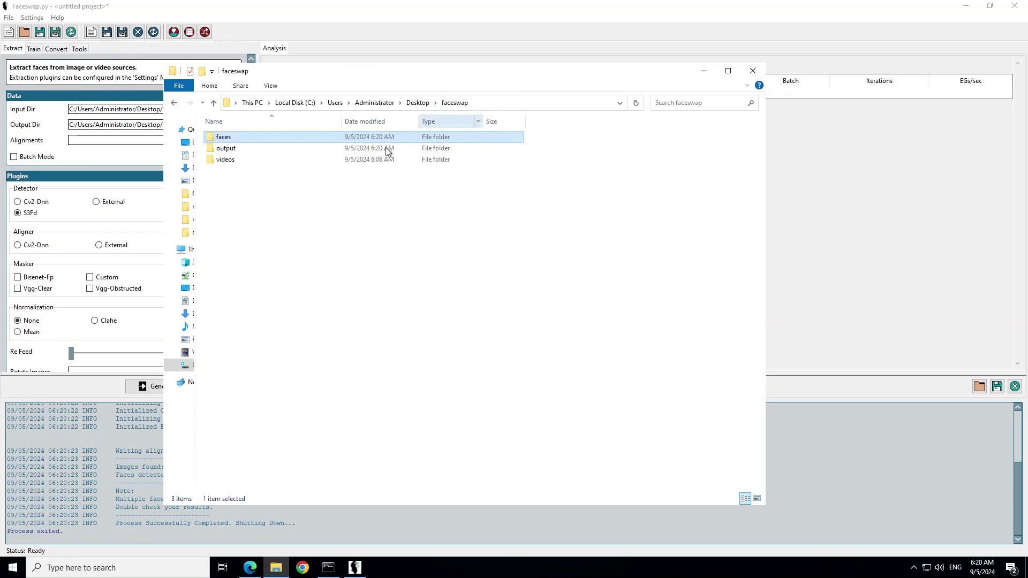
pyautogui.doubleClick(265, 148)
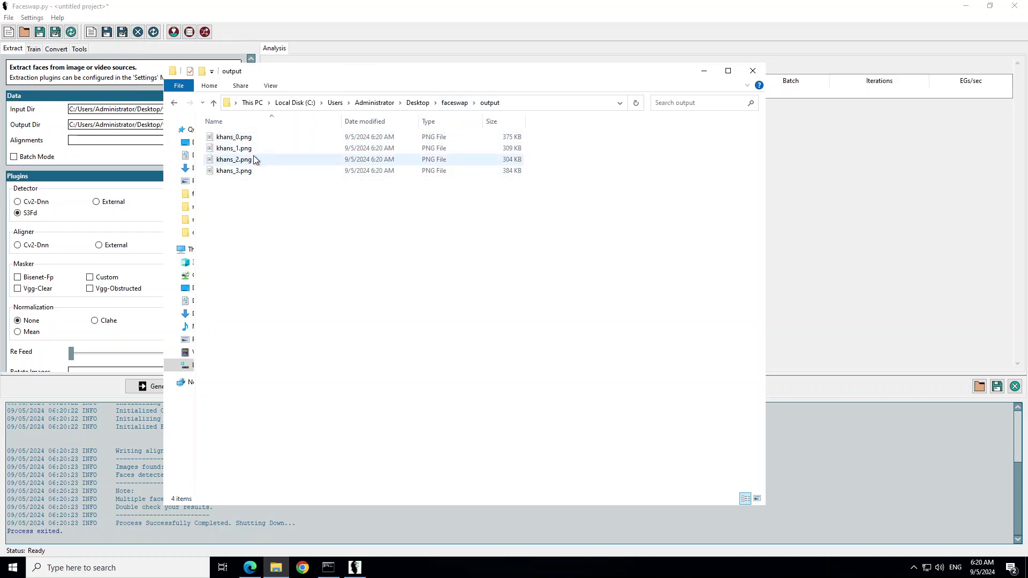
pyautogui.doubleClick(238, 137)
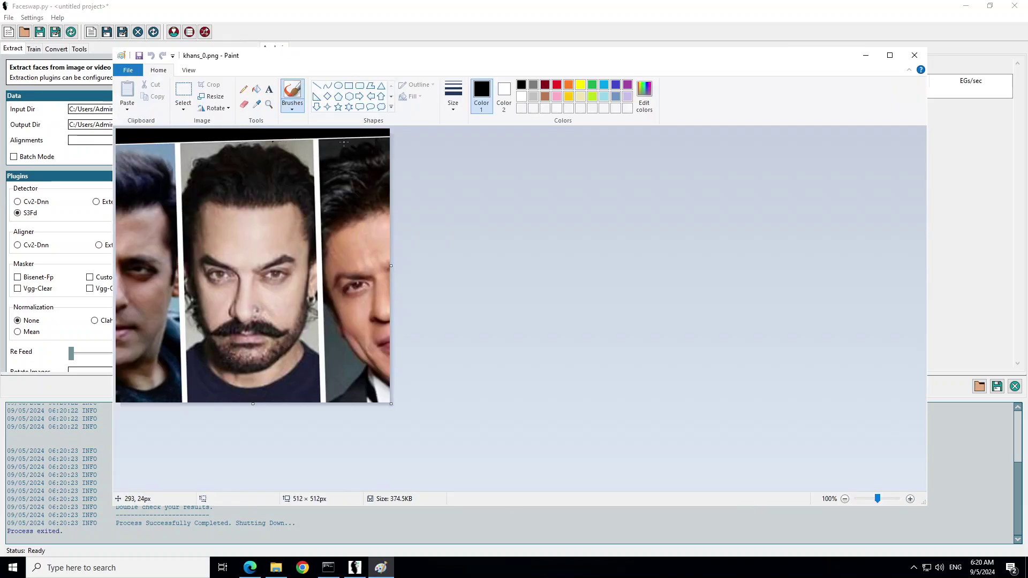
pyautogui.click(914, 55)
pyautogui.doubleClick(262, 149)
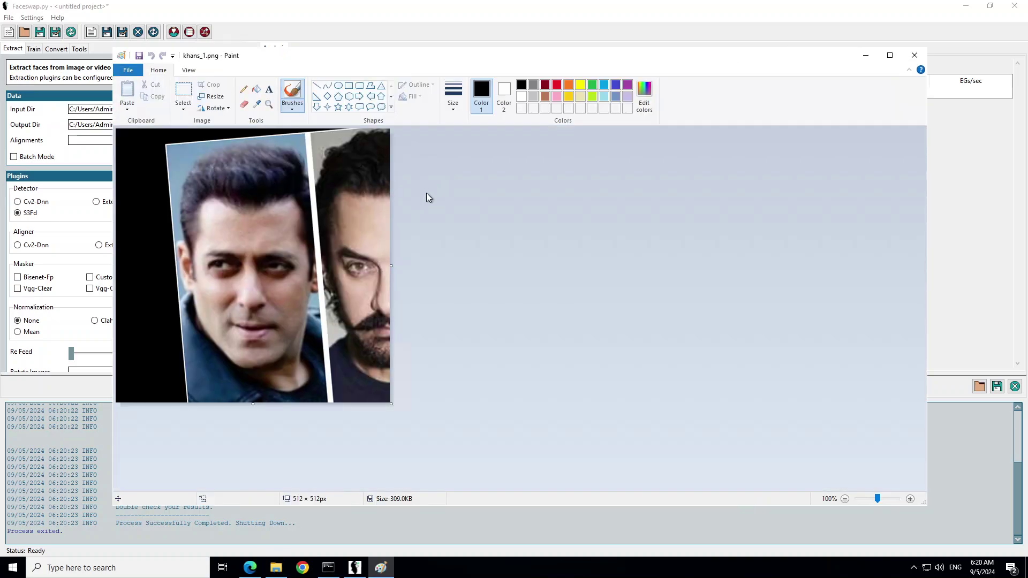
pyautogui.click(914, 55)
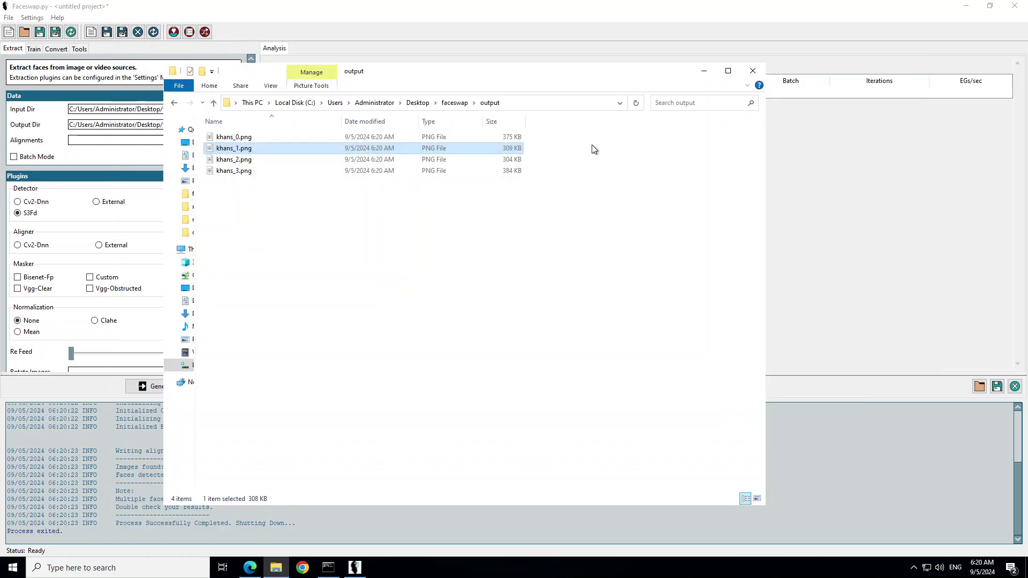
pyautogui.click(239, 159)
pyautogui.doubleClick(239, 160)
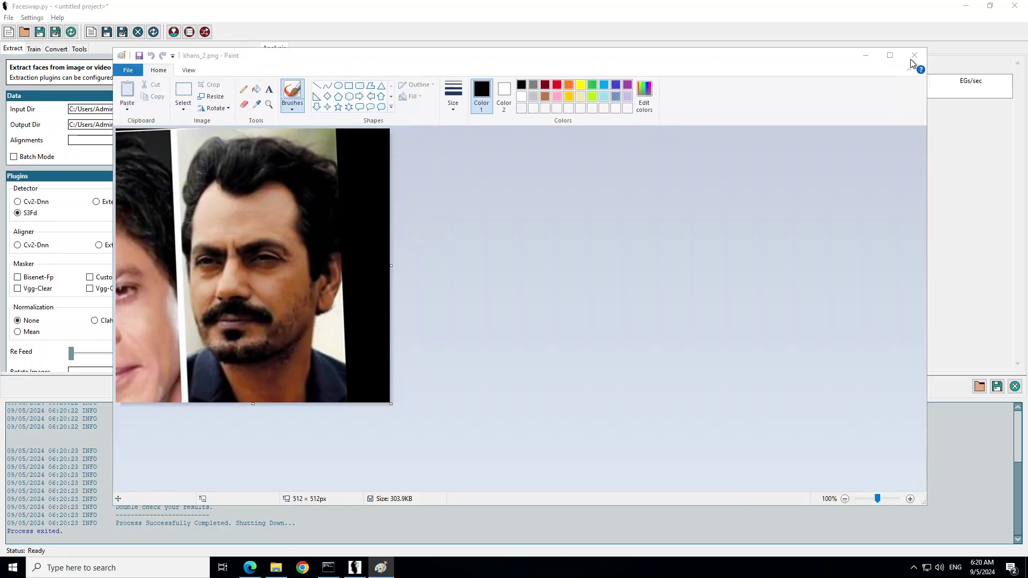
pyautogui.click(914, 55)
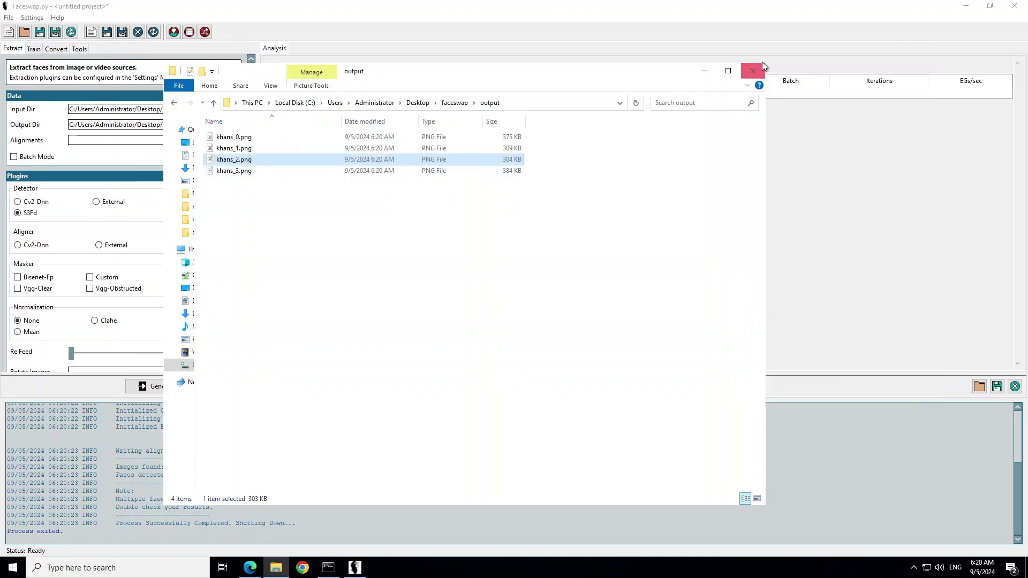
# Permanently delete khans_3.png and khans_0.png from the output folder
pyautogui.click(248, 138)
pyautogui.keyDown('ctrl'); pyautogui.click(239, 159); pyautogui.keyUp('ctrl')
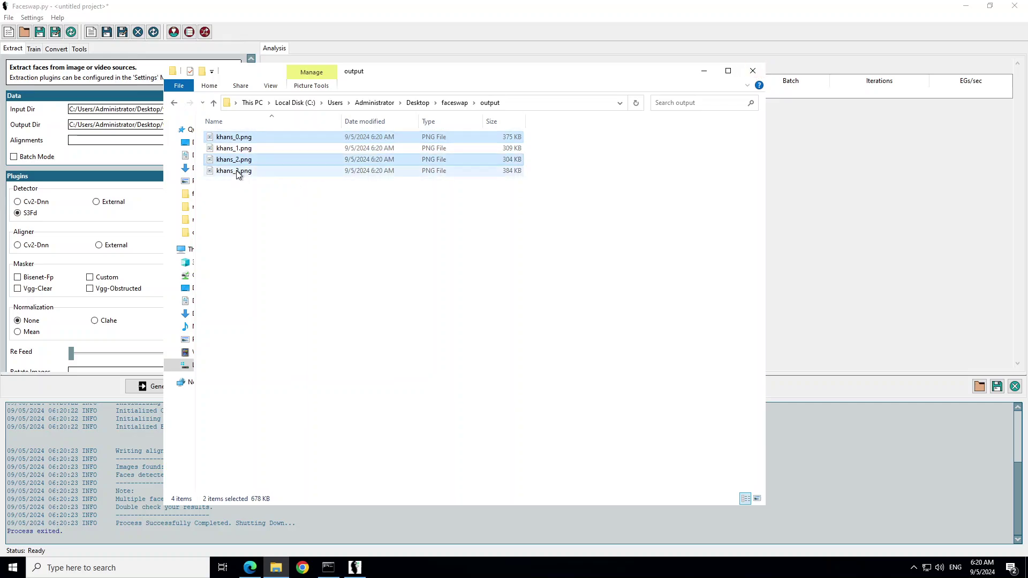
pyautogui.keyDown('ctrl'); pyautogui.click(239, 170); pyautogui.keyUp('ctrl')
pyautogui.click(342, 204)
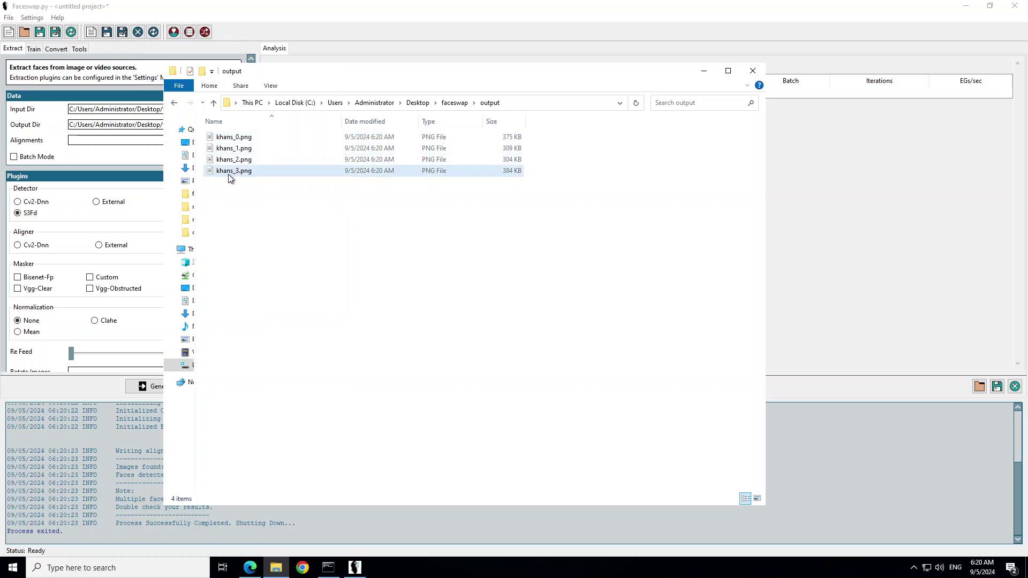
pyautogui.click(232, 171)
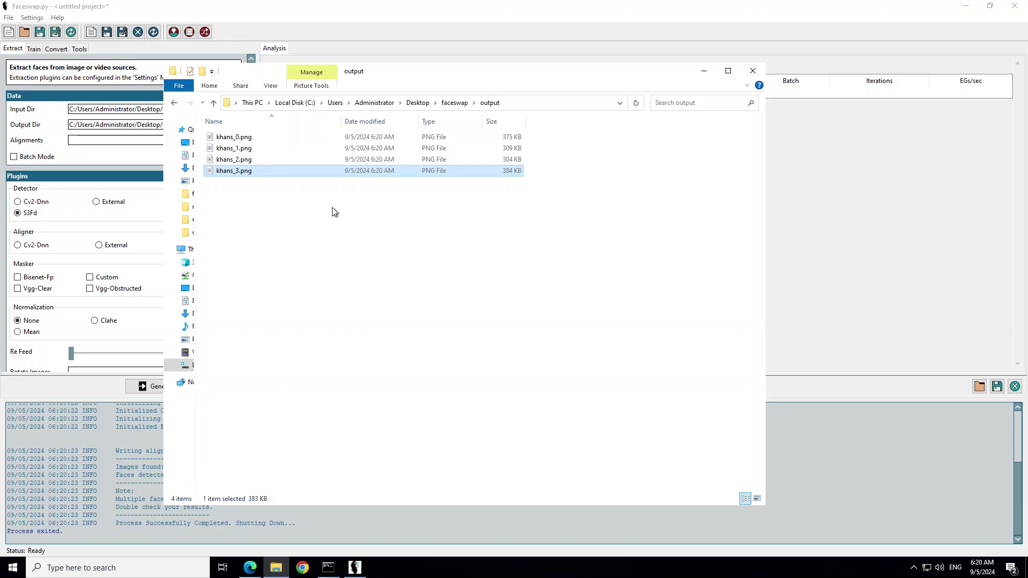
pyautogui.click(333, 211)
pyautogui.click(236, 170)
pyautogui.hotkey('shift', 'Delete')
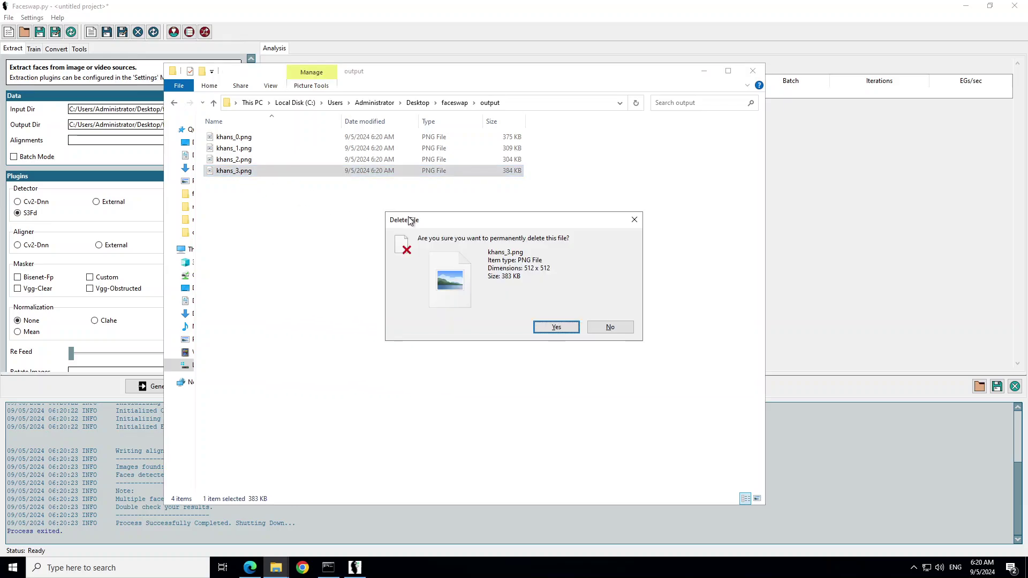
pyautogui.press('Return')
pyautogui.click(229, 139)
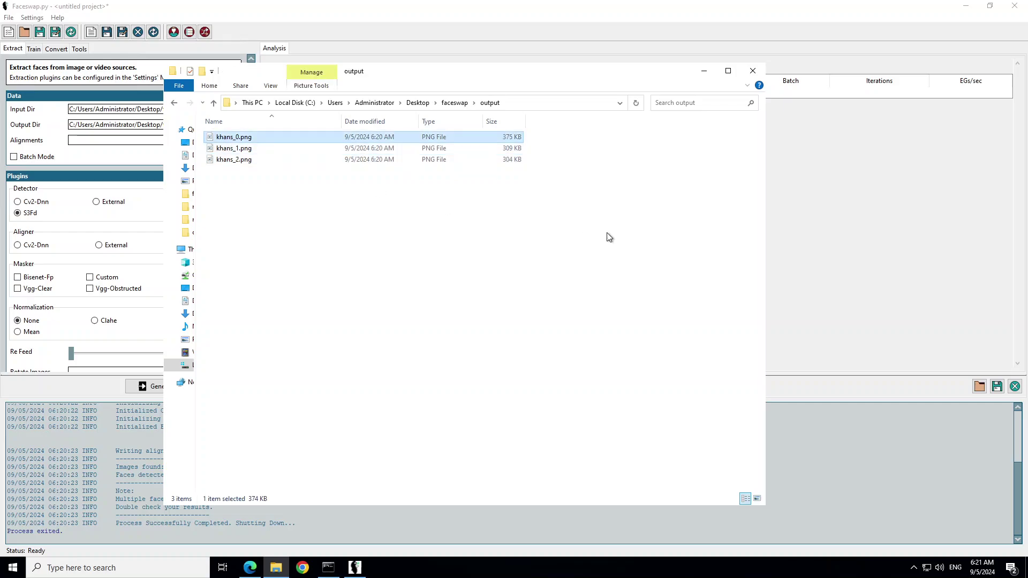
pyautogui.hotkey('shift', 'Delete')
pyautogui.press('Return')
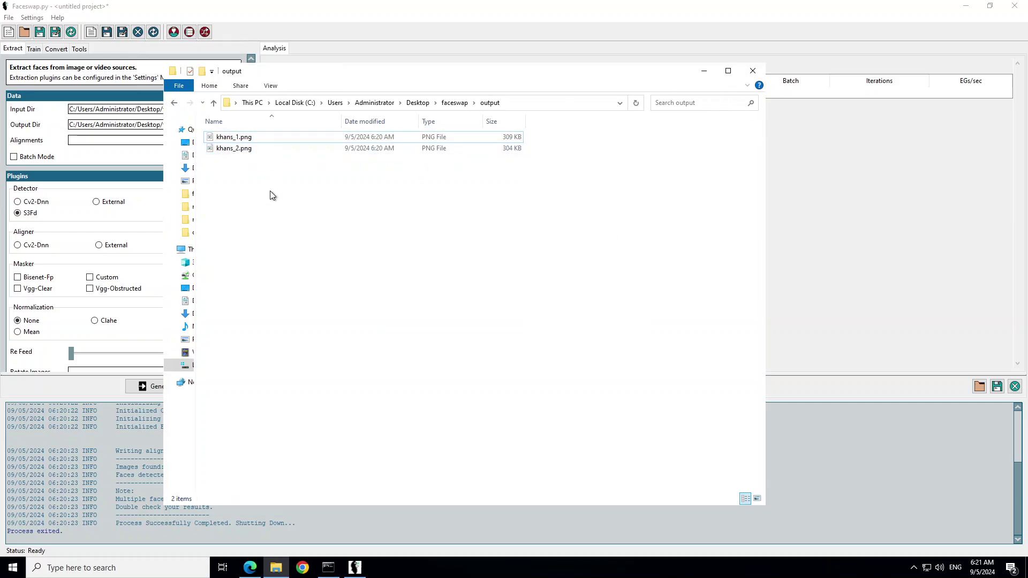
# On the Train tab, point both Input A and Input B to the faceswap\output folder
pyautogui.click(705, 73)
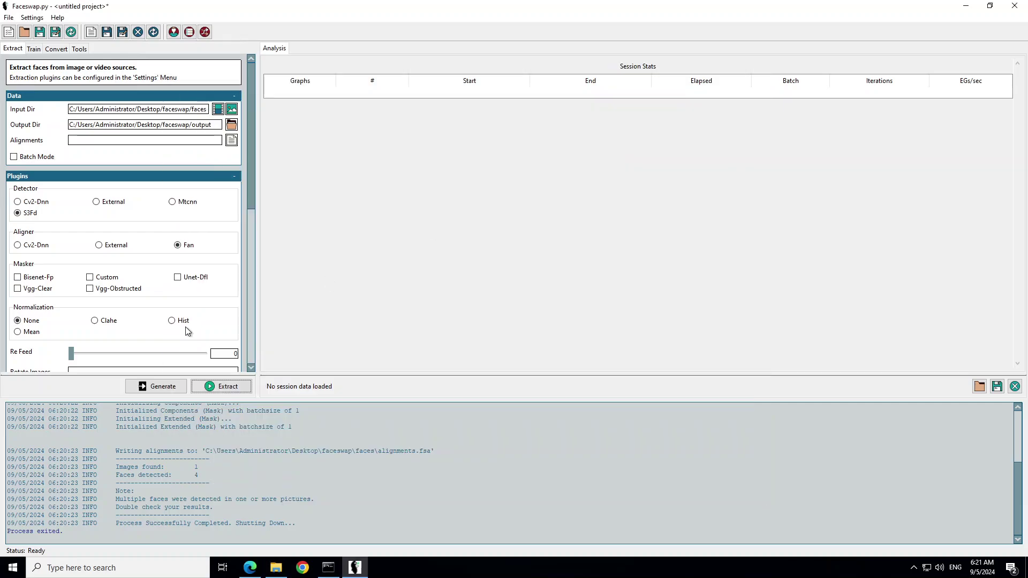
pyautogui.click(34, 49)
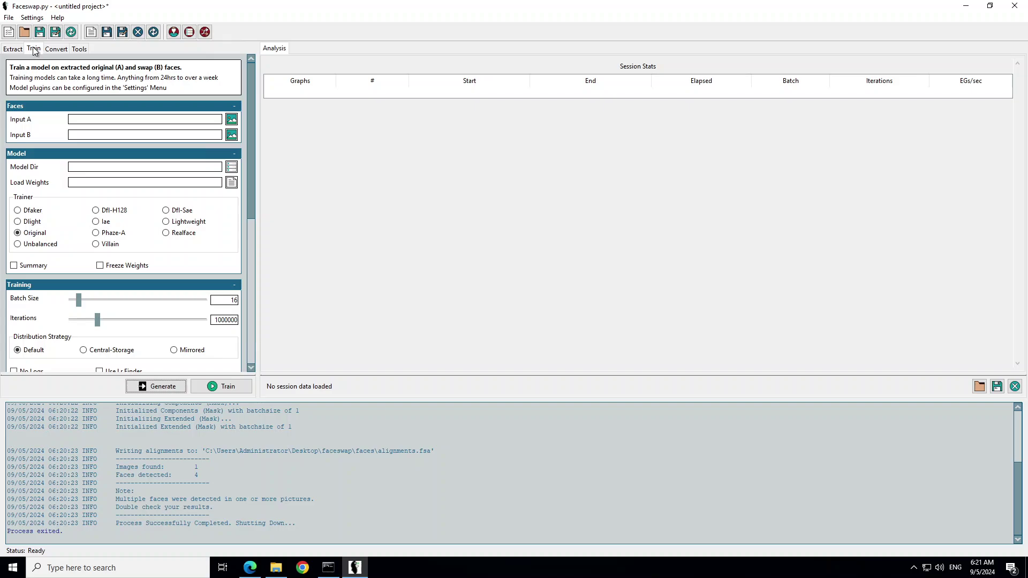
pyautogui.click(231, 119)
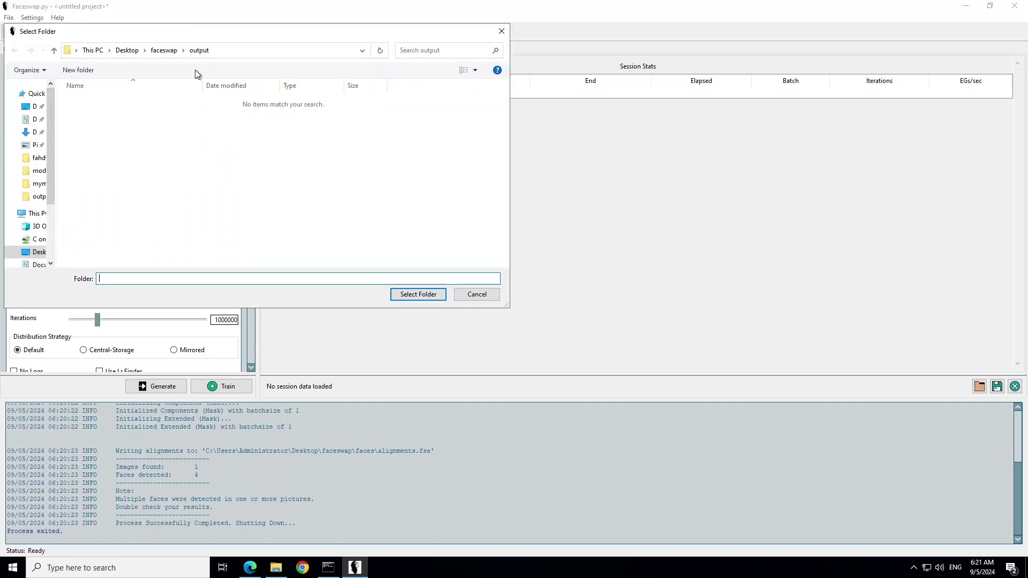
pyautogui.click(163, 50)
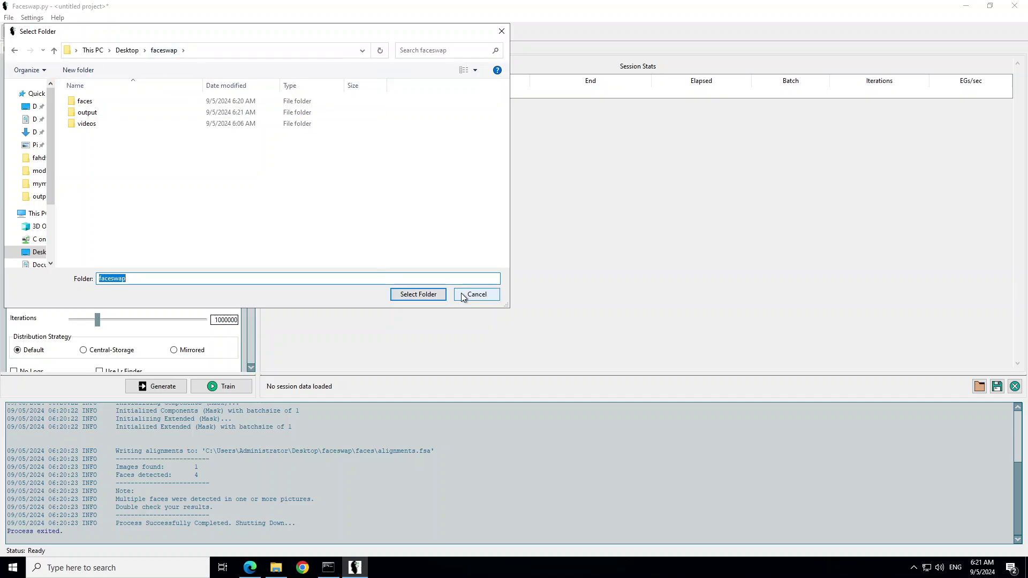
pyautogui.doubleClick(83, 111)
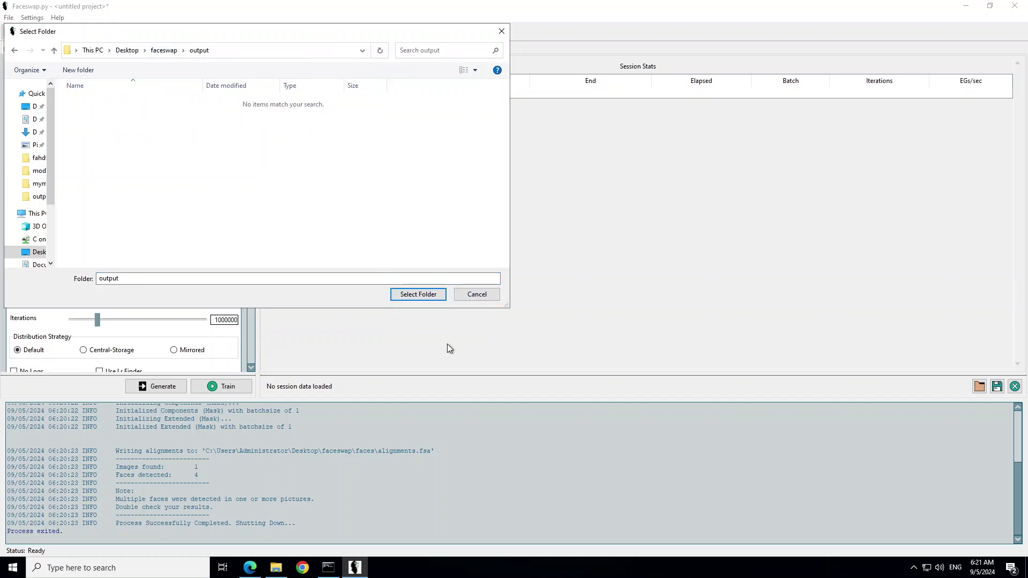
pyautogui.click(426, 294)
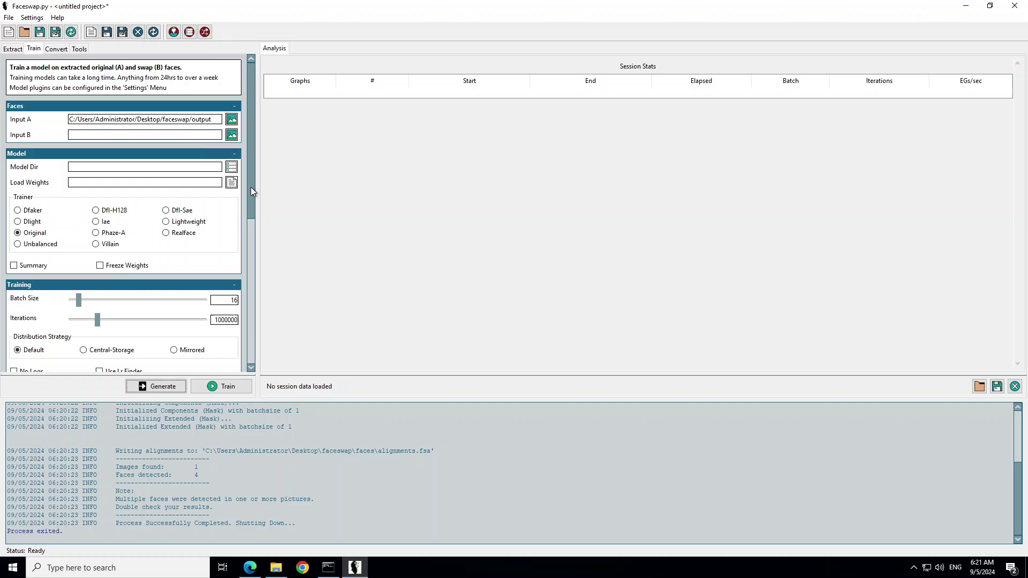
pyautogui.click(231, 135)
pyautogui.click(411, 295)
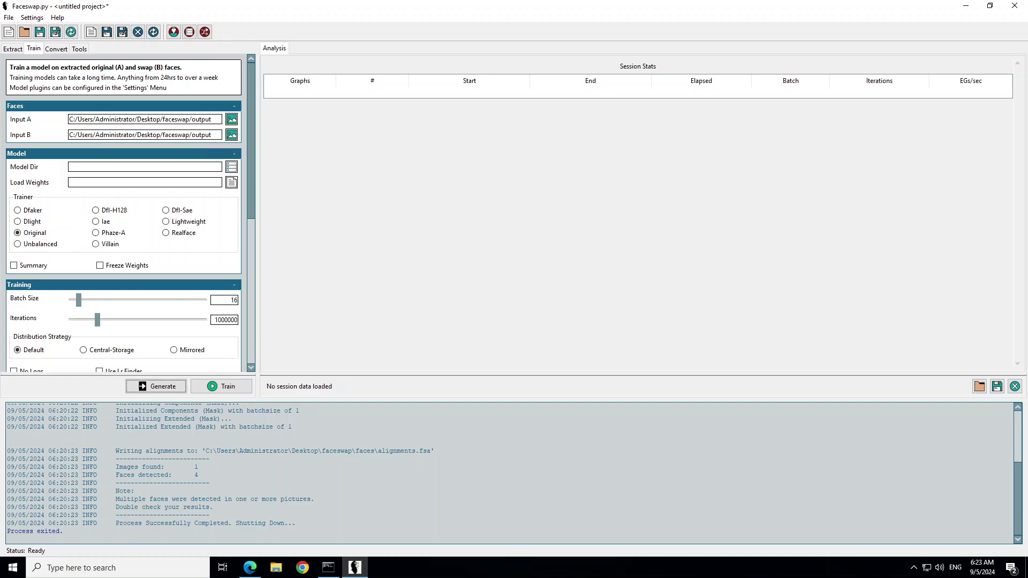
pyautogui.scroll(-5, 253, 265)
pyautogui.scroll(5, 249, 230)
# Switch to the Convert tab, showing empty folder fields, Avg-Color adjustment, Extended mask and Opencv writer
pyautogui.click(56, 49)
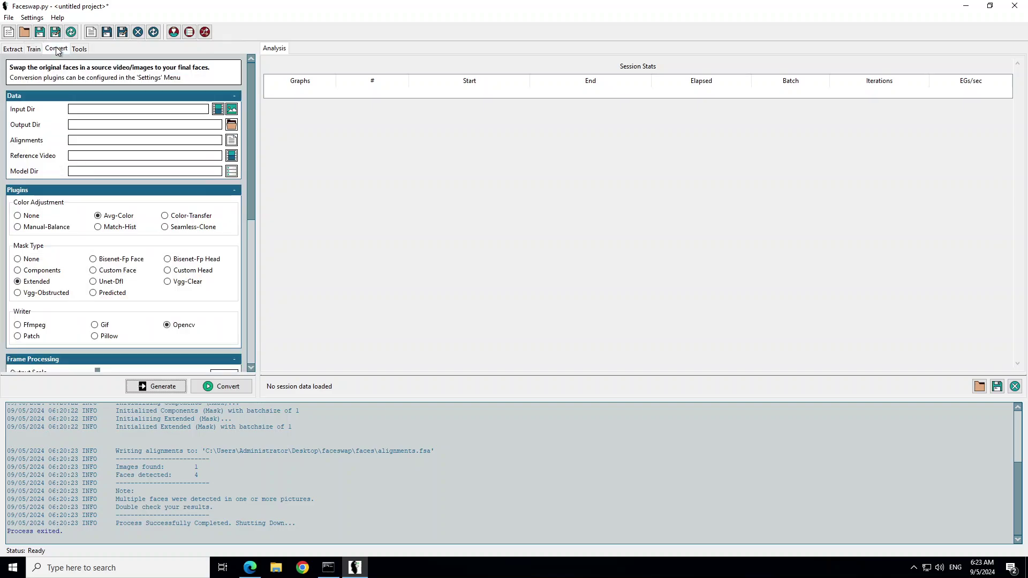